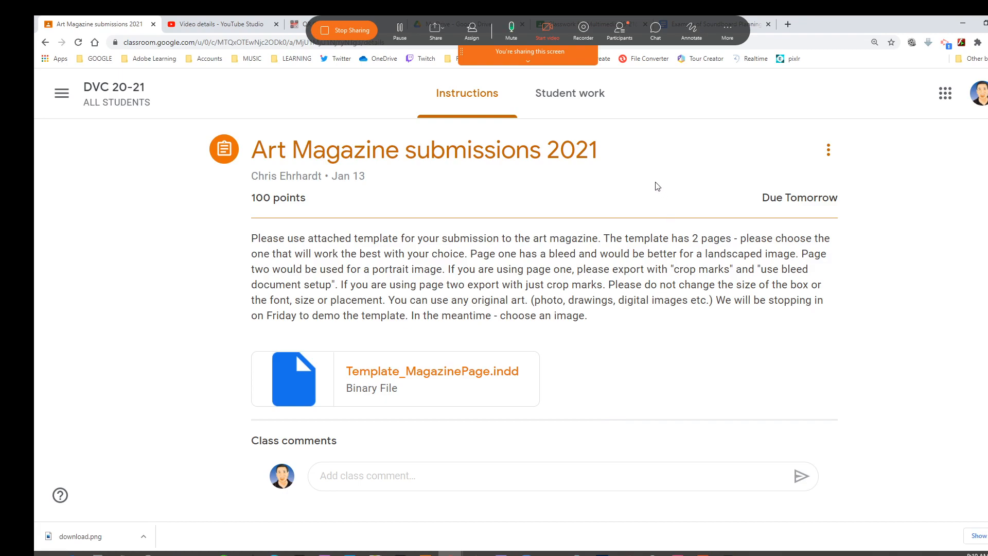
Switch to the Wrong Place FINAL WithWalk video in YouTube Studio and play its preview full screen
{"action": "left_click_drag", "start_coordinate": [827, 21], "coordinate": [671, 87]}
{"action": "left_click", "coordinate": [830, 85]}
{"action": "left_click", "coordinate": [208, 25]}
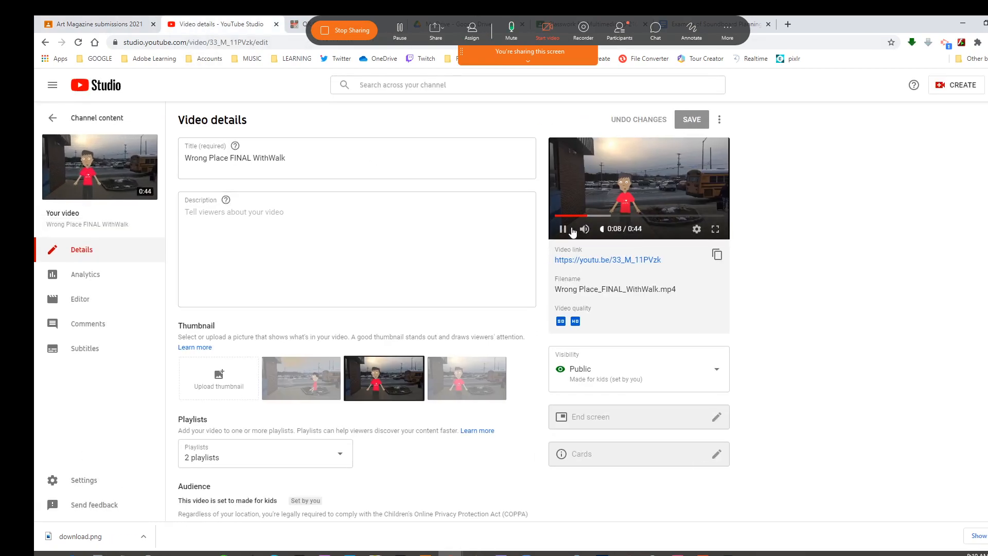
{"action": "left_click", "coordinate": [716, 230]}
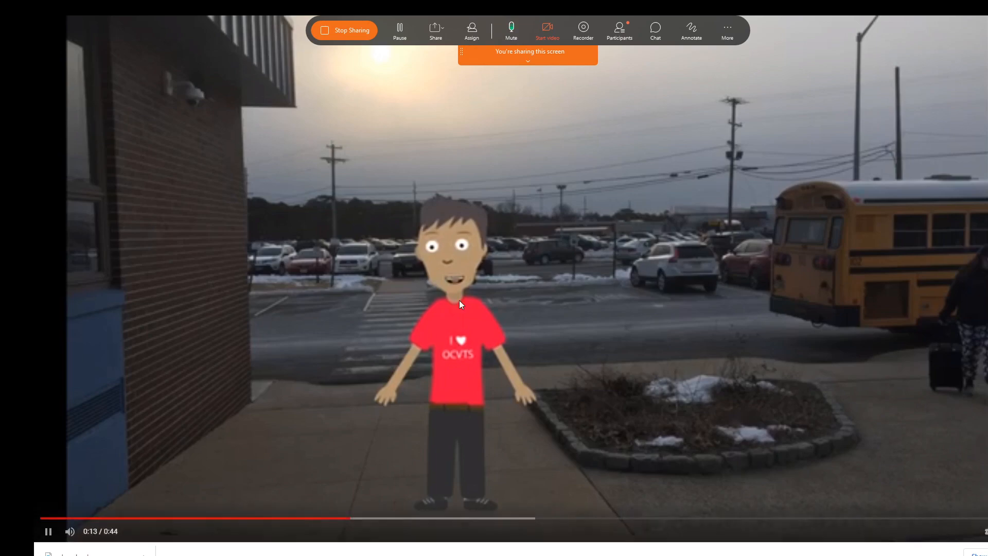
Switch to Snipping Tool and capture a new rectangular snip of the full-screen video frame
{"action": "key", "text": "alt+Tab"}
{"action": "left_click", "coordinate": [530, 371]}
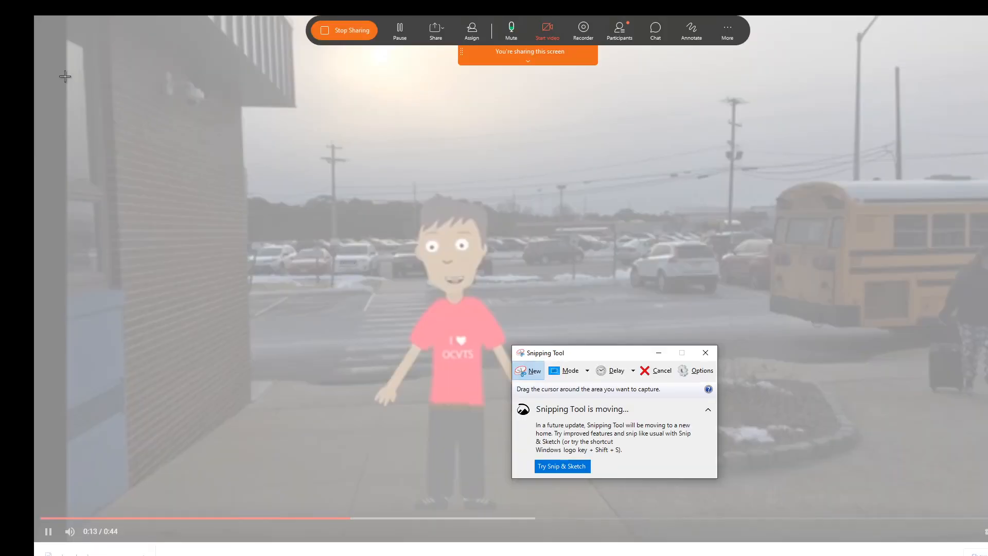
{"action": "left_click_drag", "start_coordinate": [39, 60], "coordinate": [986, 514]}
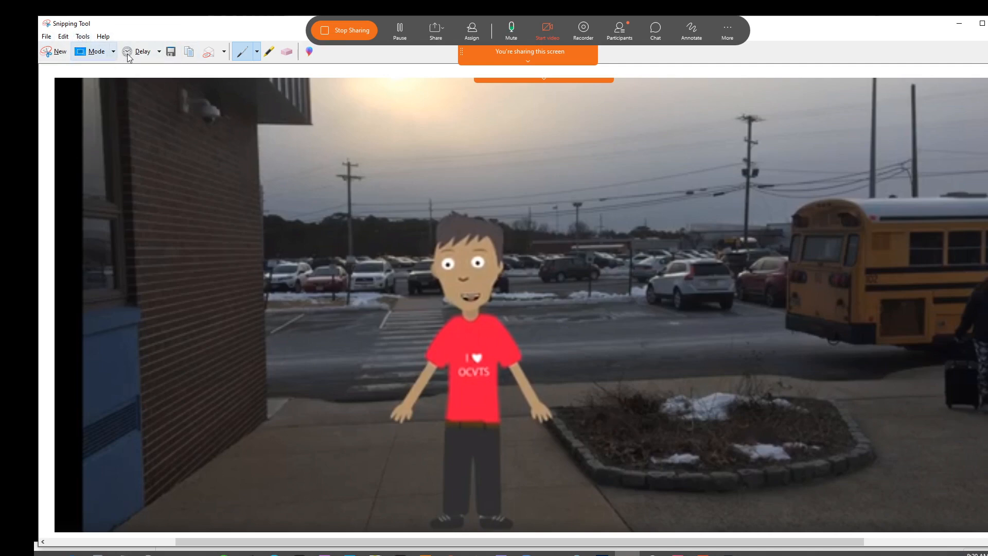
Start saving the snip and create a folder named Art Magazine inside DIGITAL ART & DESIGN on the U: drive
{"action": "left_click", "coordinate": [171, 52]}
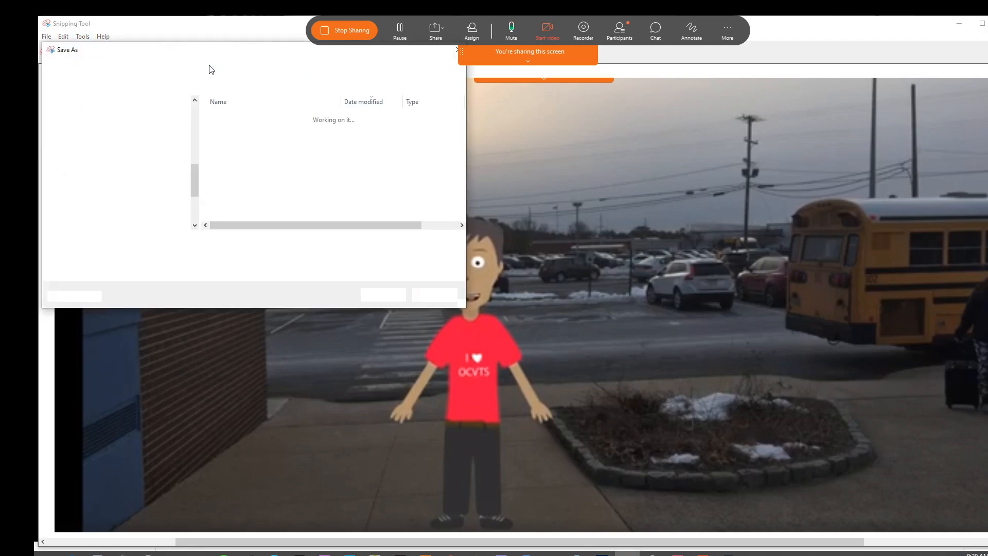
{"action": "left_click_drag", "start_coordinate": [307, 307], "coordinate": [307, 465]}
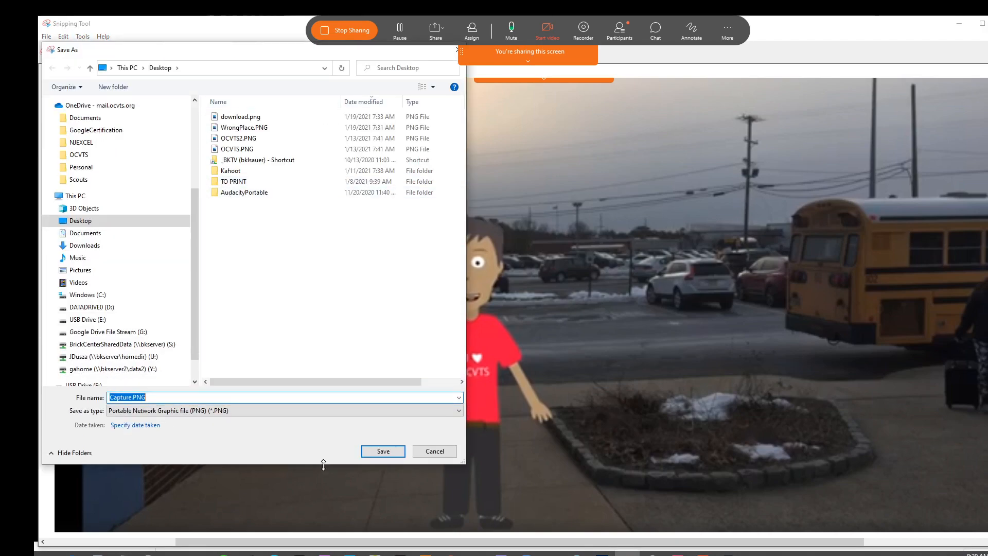
{"action": "scroll", "coordinate": [118, 340], "scroll_direction": "down", "scroll_amount": 1}
{"action": "left_click", "coordinate": [118, 330]}
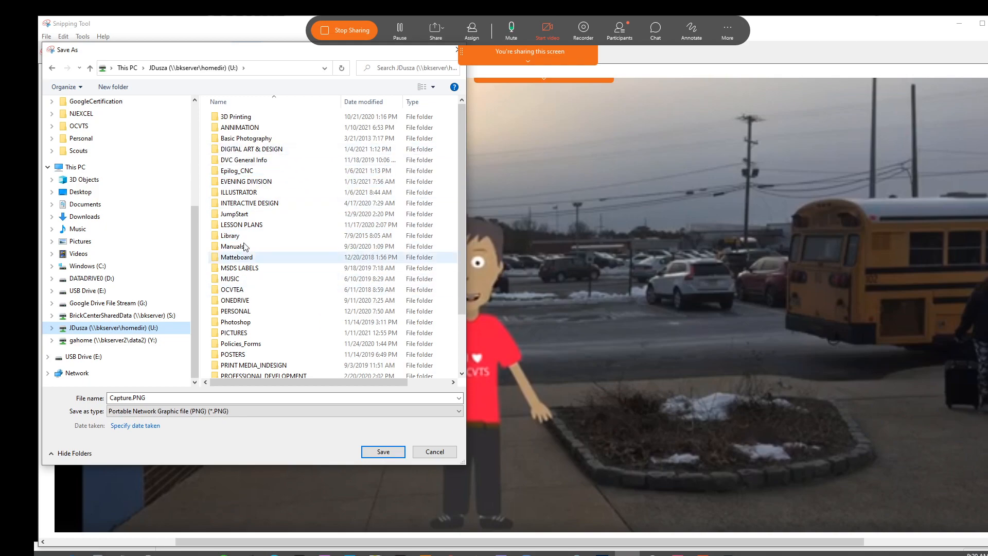
{"action": "left_click", "coordinate": [247, 151]}
{"action": "double_click", "coordinate": [247, 152]}
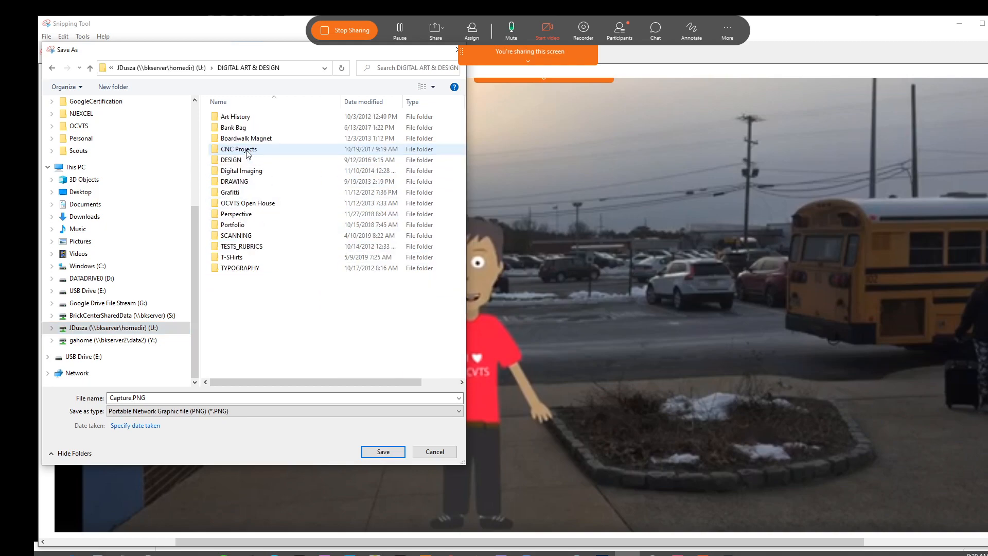
{"action": "left_click", "coordinate": [120, 89]}
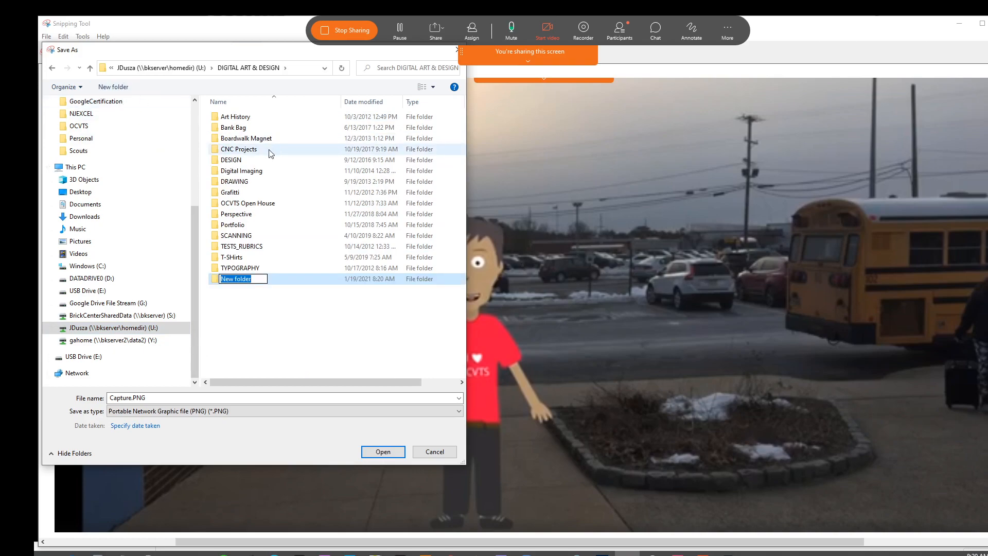
{"action": "type", "text": "Art Magazine"}
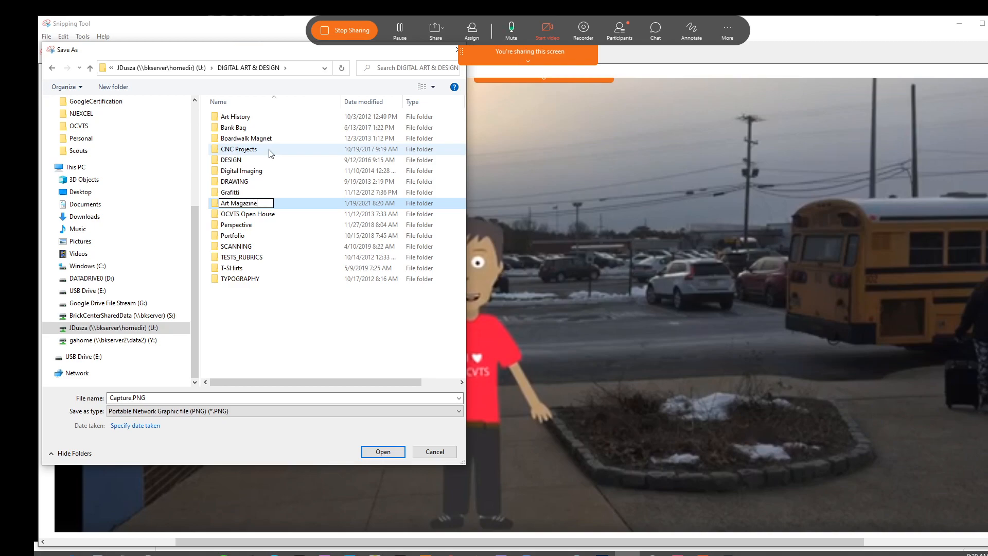
Open the new Art Magazine folder and save the snip there as Capture.PNG
{"action": "left_click", "coordinate": [375, 454]}
{"action": "left_click", "coordinate": [375, 453]}
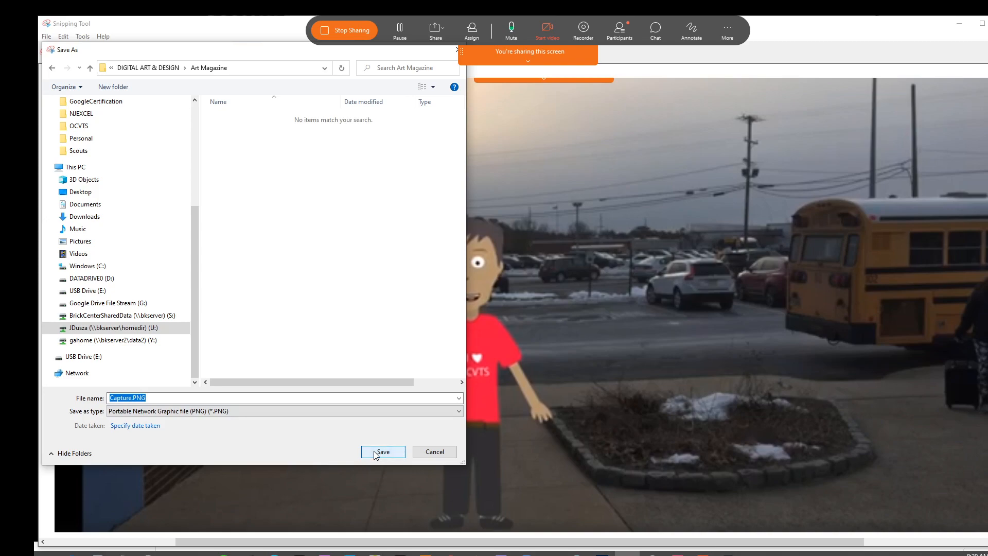
{"action": "left_click", "coordinate": [375, 451]}
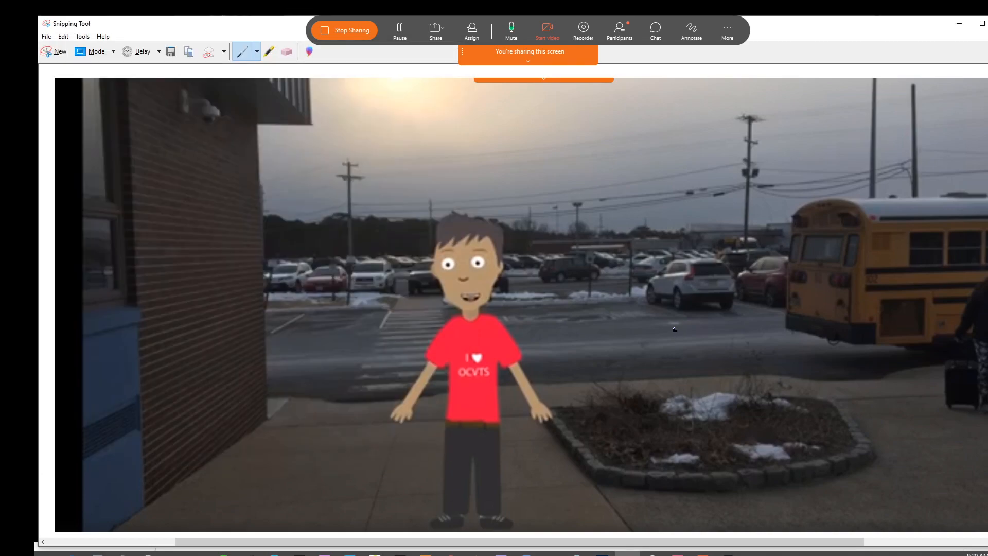
Minimize Snipping Tool, exit the full-screen video, and copy the video's link from its details page
{"action": "left_click", "coordinate": [959, 26]}
{"action": "key", "text": "Escape"}
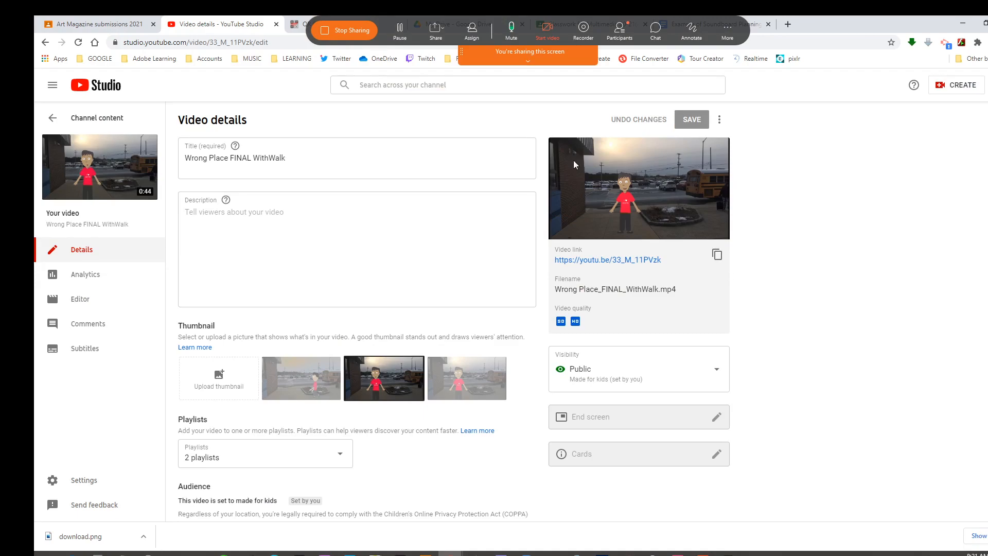
{"action": "mouse_move", "coordinate": [625, 188]}
{"action": "left_click", "coordinate": [718, 256]}
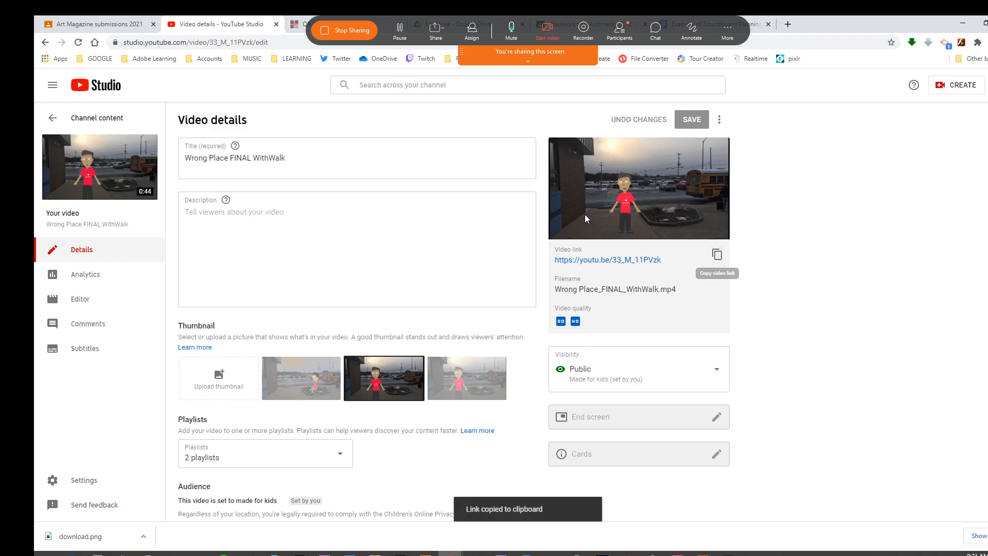
{"action": "left_click", "coordinate": [296, 25]}
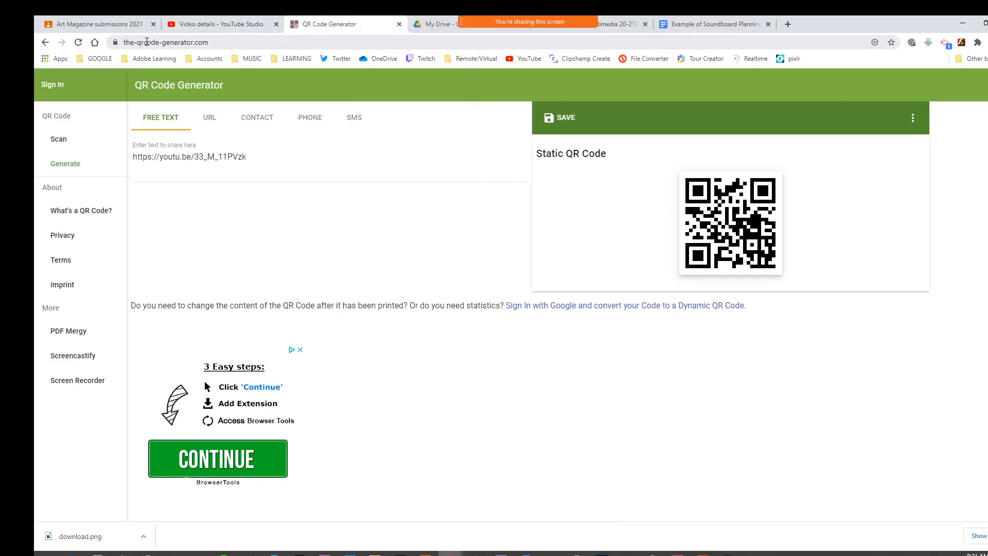
{"action": "left_click", "coordinate": [260, 156]}
{"action": "key", "text": "ctrl+a"}
{"action": "key", "text": "ctrl+v"}
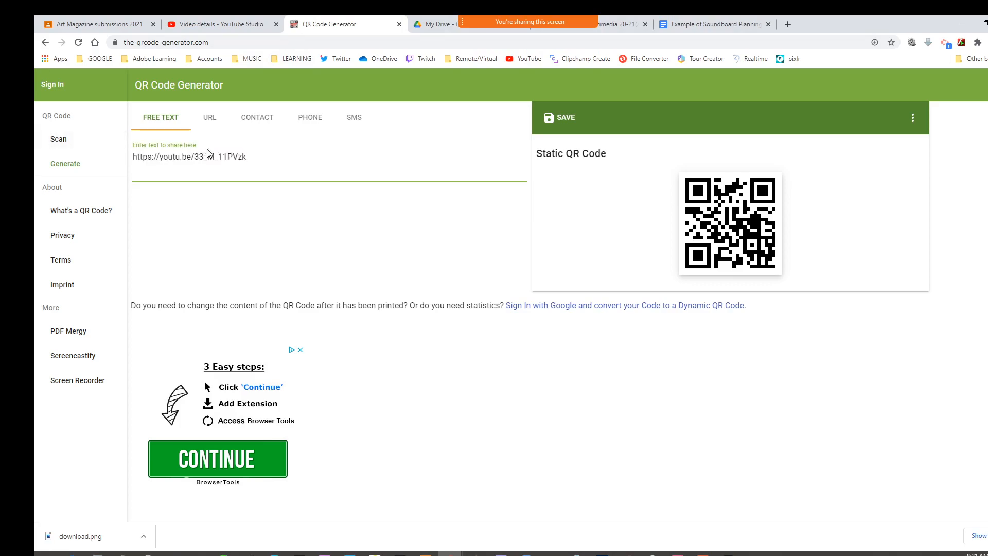
{"action": "left_click", "coordinate": [210, 124]}
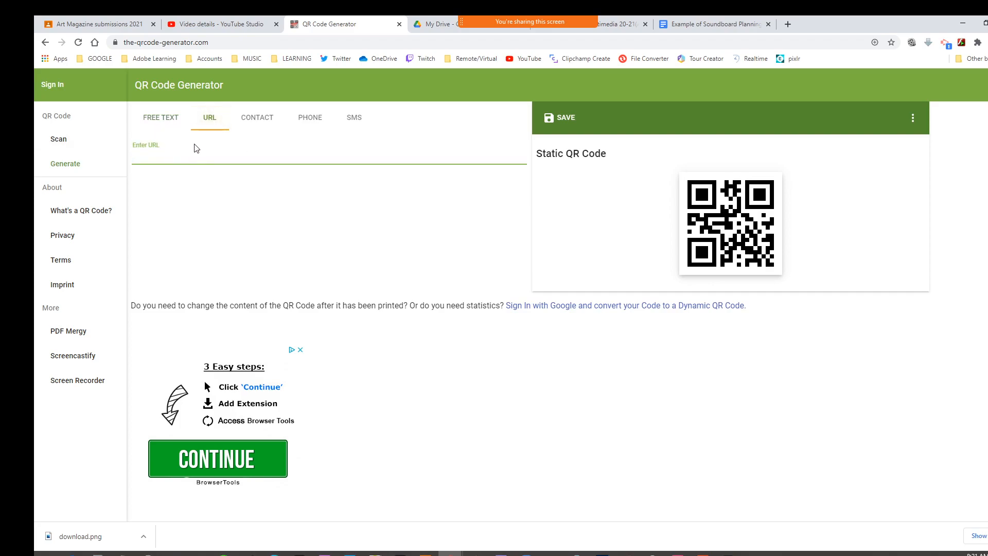
{"action": "key", "text": "ctrl+v"}
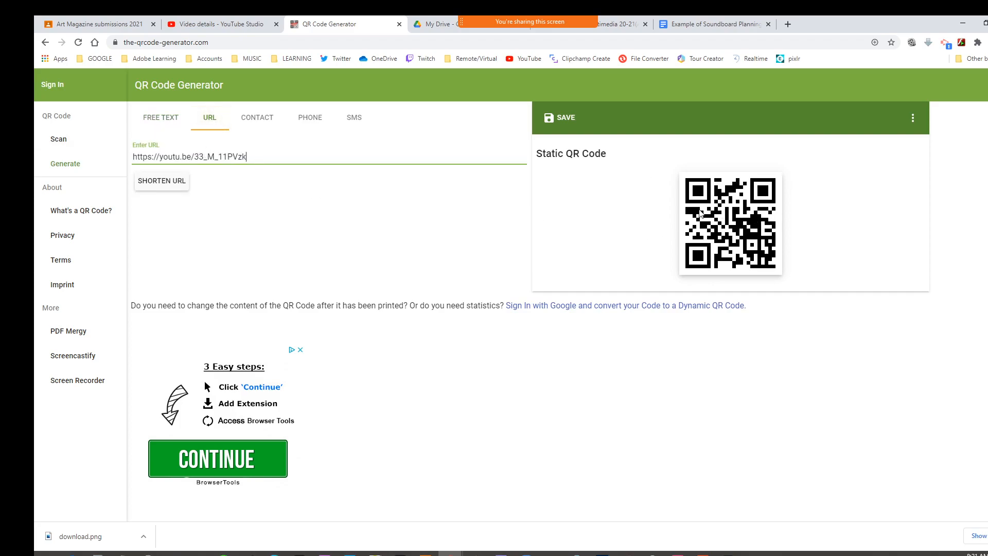
Save the QR code image as download.png in the U: drive's DIGITAL ART & DESIGN > Art Magazine folder
{"action": "right_click", "coordinate": [737, 215]}
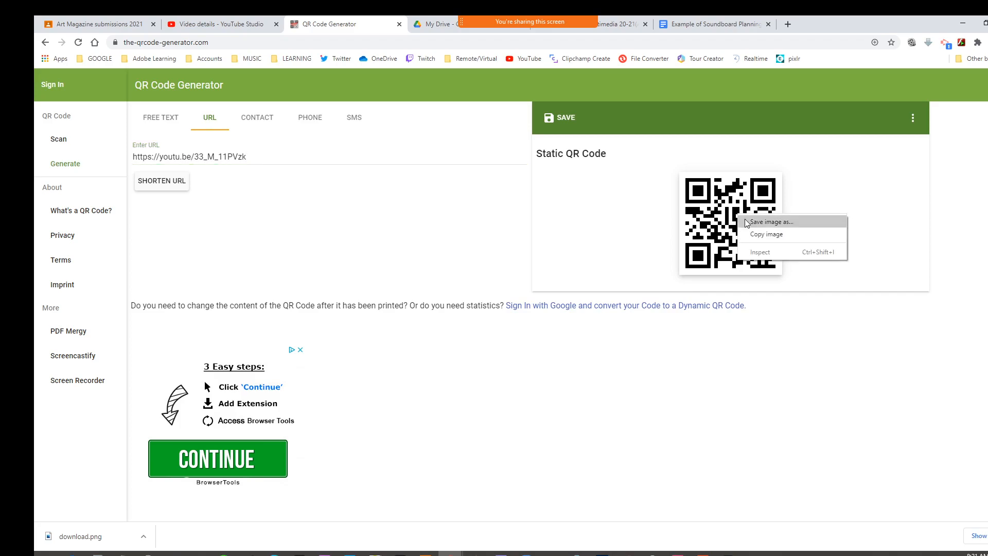
{"action": "left_click", "coordinate": [770, 222]}
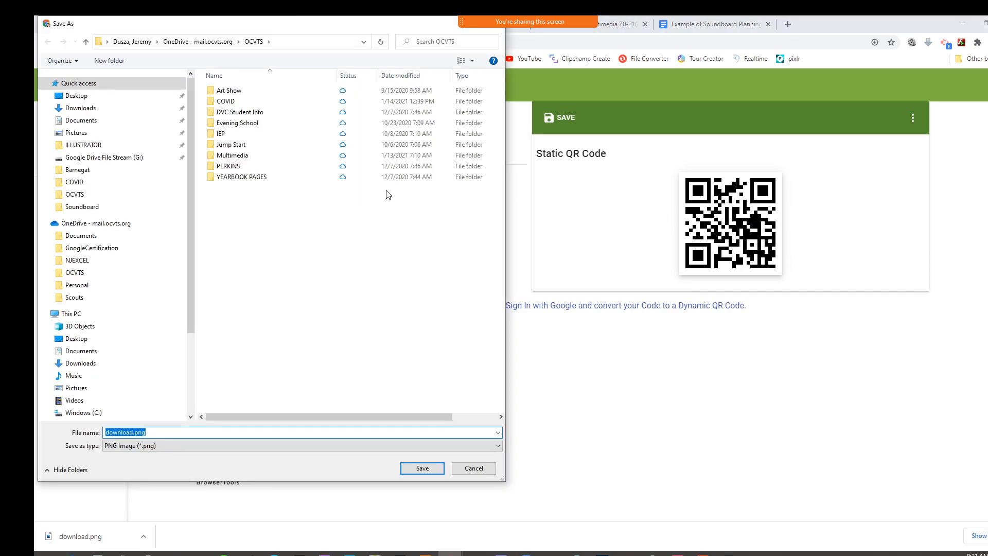
{"action": "scroll", "coordinate": [75, 383], "scroll_direction": "down", "scroll_amount": 2}
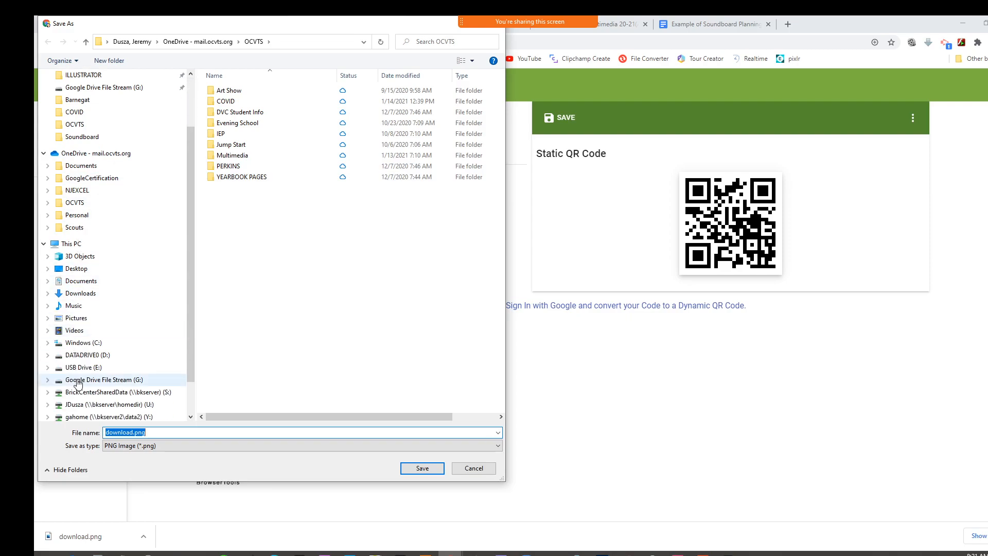
{"action": "left_click", "coordinate": [77, 405]}
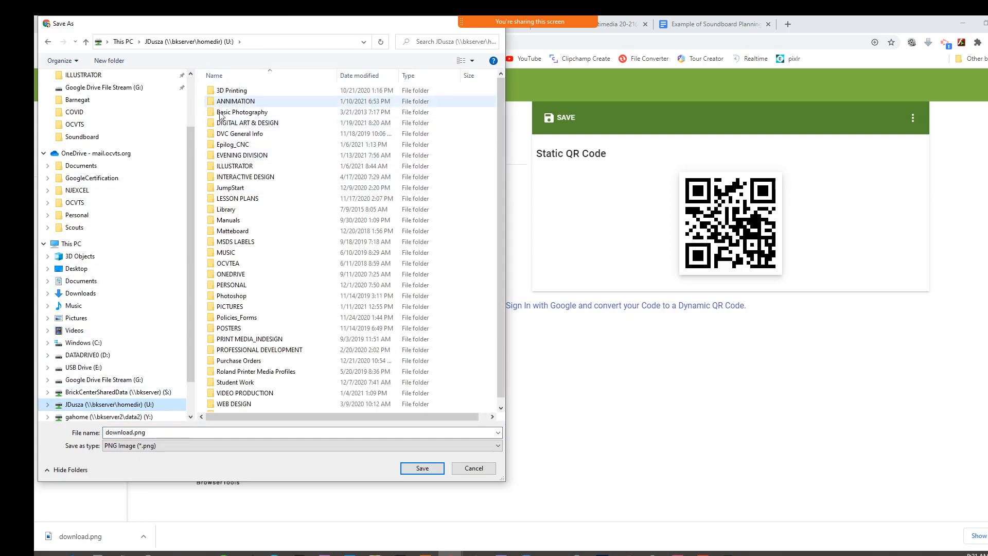
{"action": "double_click", "coordinate": [234, 122]}
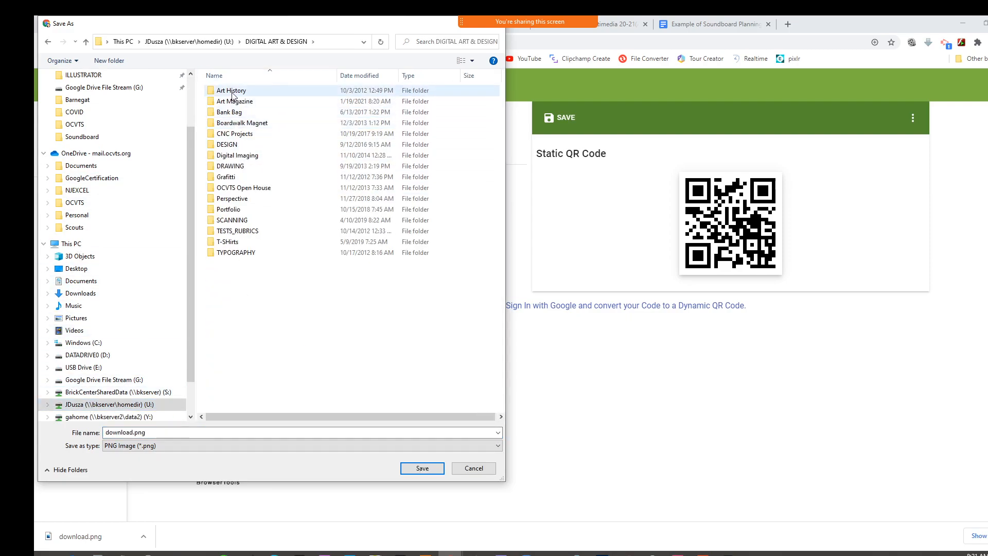
{"action": "double_click", "coordinate": [232, 102]}
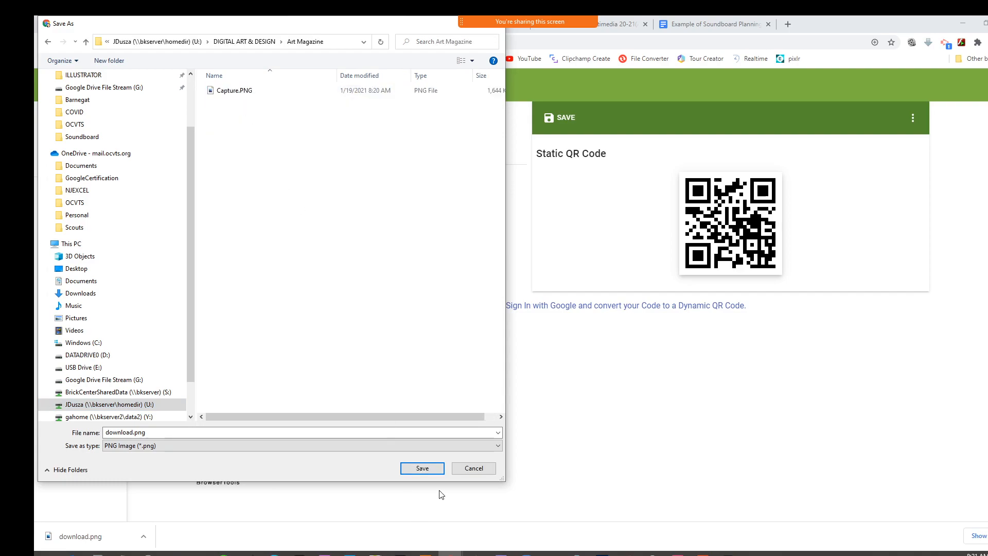
{"action": "left_click", "coordinate": [420, 468]}
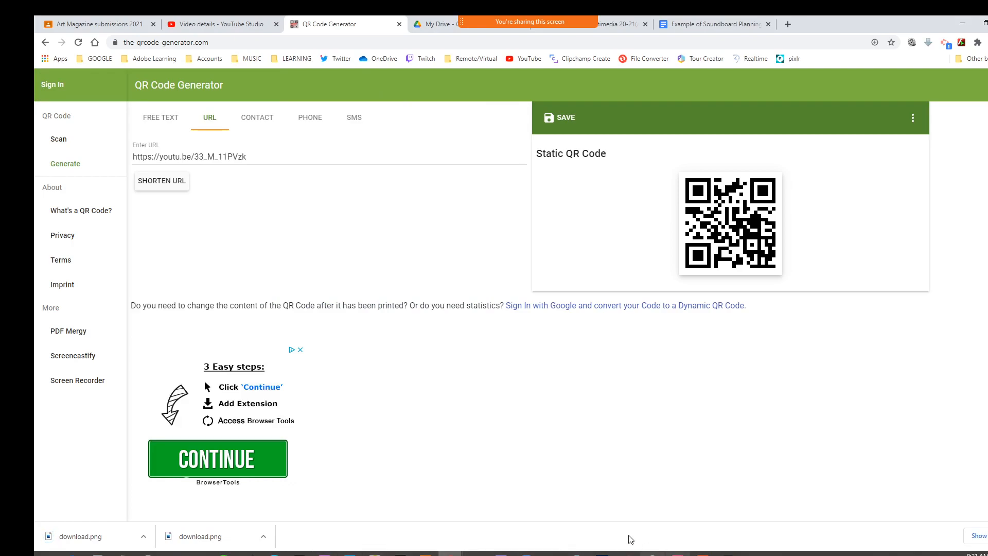
Open Template_MagazinePage.indd from the Multimedia 20-21 classwork in InDesign, leaving the missing links and fonts unresolved
{"action": "left_click", "coordinate": [623, 24]}
{"action": "scroll", "coordinate": [592, 374], "scroll_direction": "down", "scroll_amount": 2}
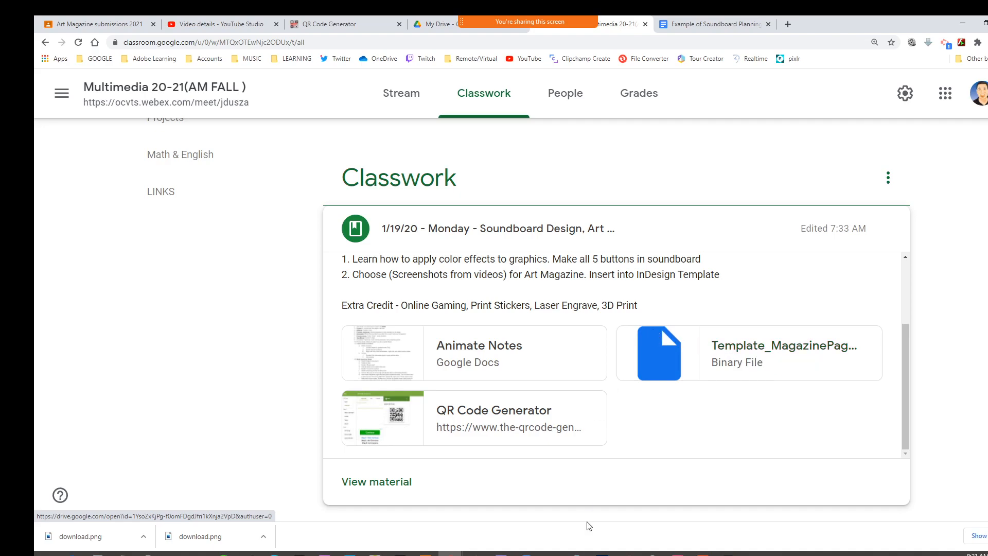
{"action": "left_click", "coordinate": [678, 554]}
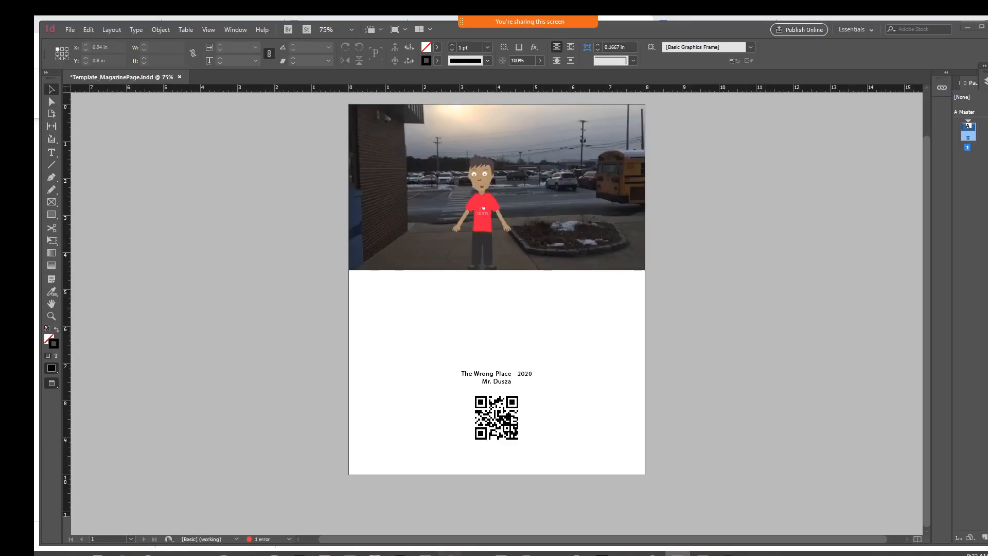
{"action": "mouse_move", "coordinate": [451, 553]}
{"action": "left_click", "coordinate": [350, 498]}
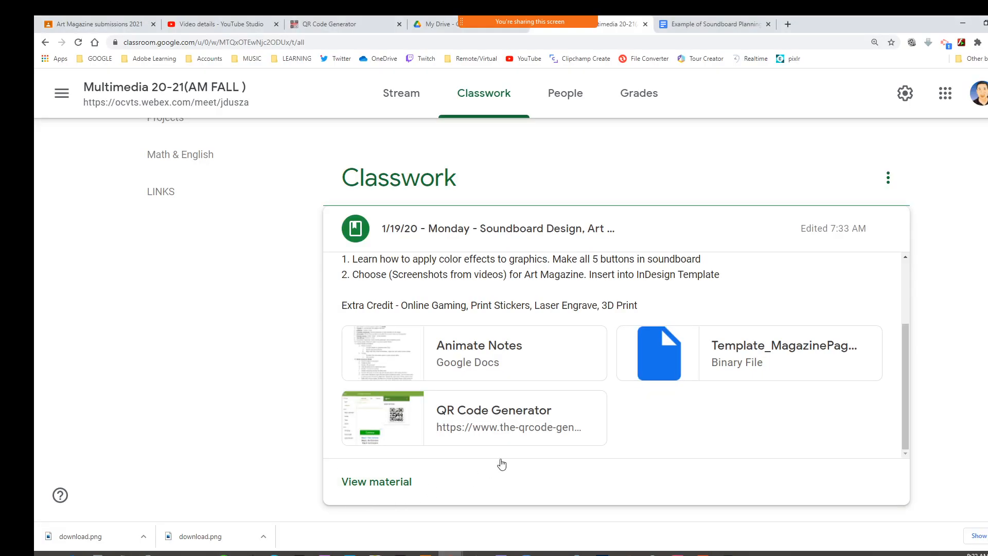
{"action": "left_click", "coordinate": [720, 346]}
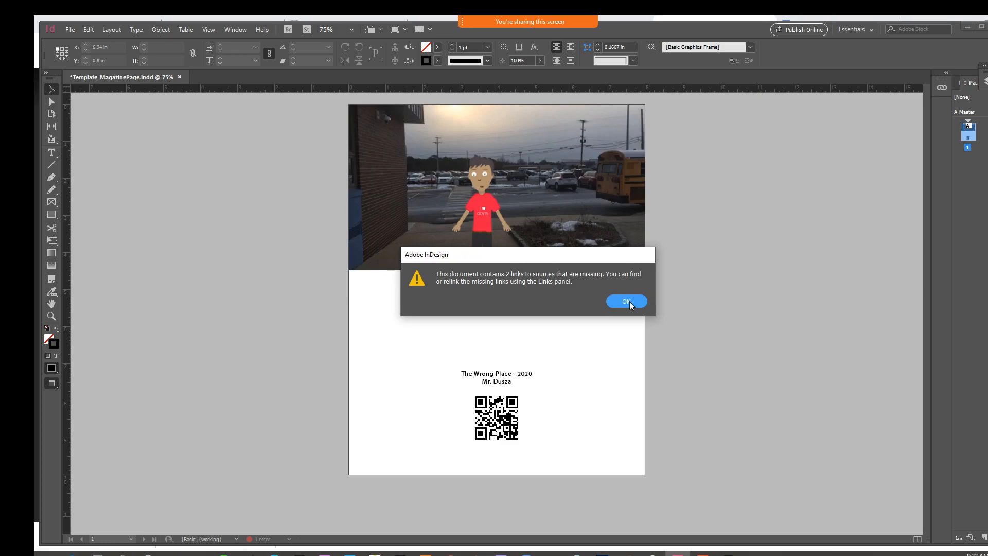
{"action": "left_click", "coordinate": [627, 302]}
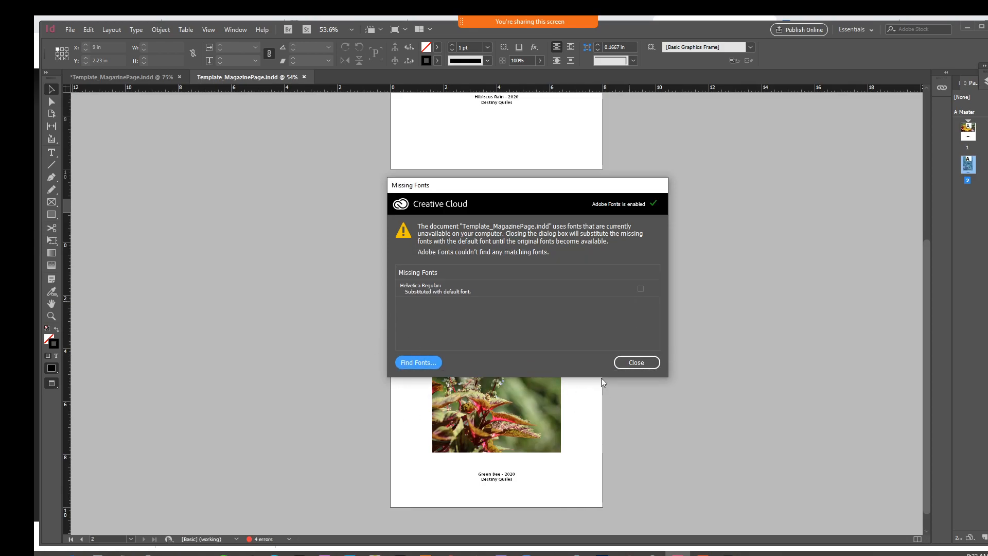
{"action": "left_click", "coordinate": [636, 362]}
Examine both template pages, comparing the landscape-image layout on page 1 with the portrait-image layout on page 2
{"action": "scroll", "coordinate": [683, 357], "scroll_direction": "up", "scroll_amount": 3}
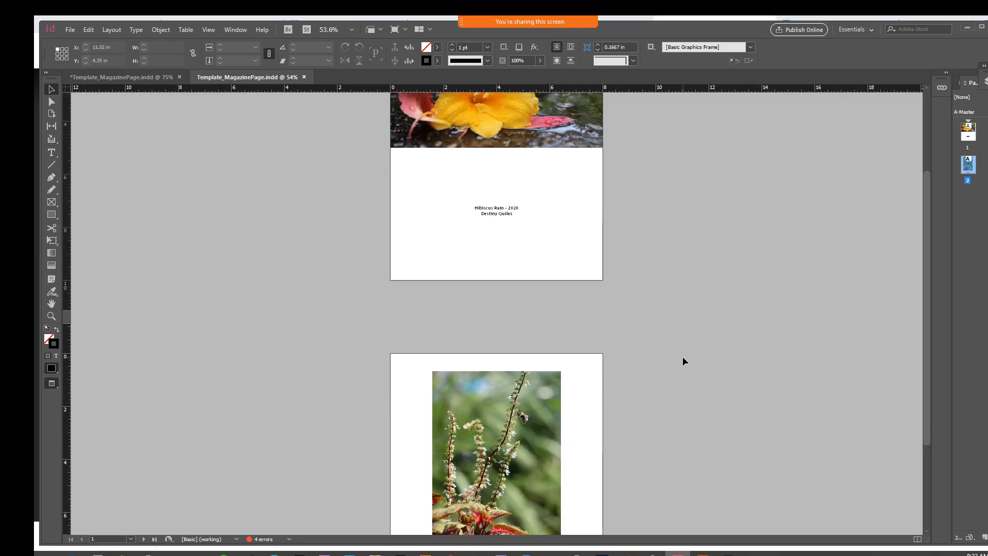
{"action": "scroll", "coordinate": [683, 356], "scroll_direction": "up", "scroll_amount": 4}
{"action": "scroll", "coordinate": [682, 357], "scroll_direction": "down", "scroll_amount": 2}
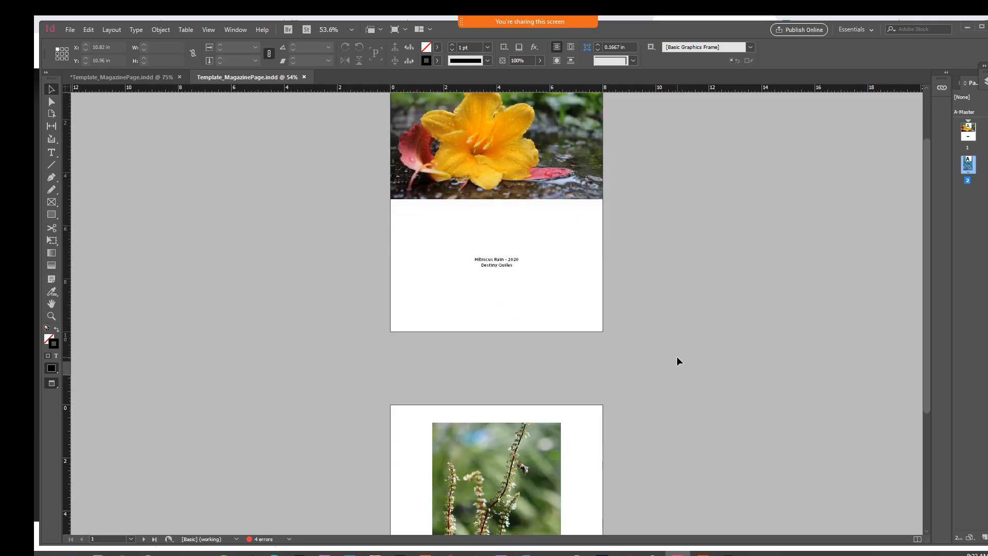
{"action": "scroll", "coordinate": [678, 356], "scroll_direction": "up", "scroll_amount": 2}
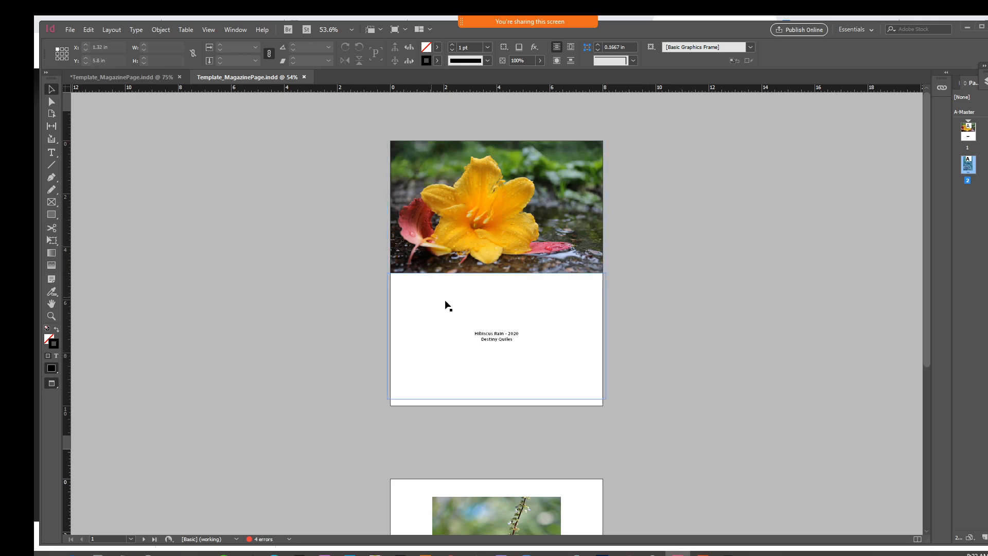
{"action": "scroll", "coordinate": [587, 301], "scroll_direction": "down", "scroll_amount": 2}
{"action": "scroll", "coordinate": [589, 292], "scroll_direction": "down", "scroll_amount": 5}
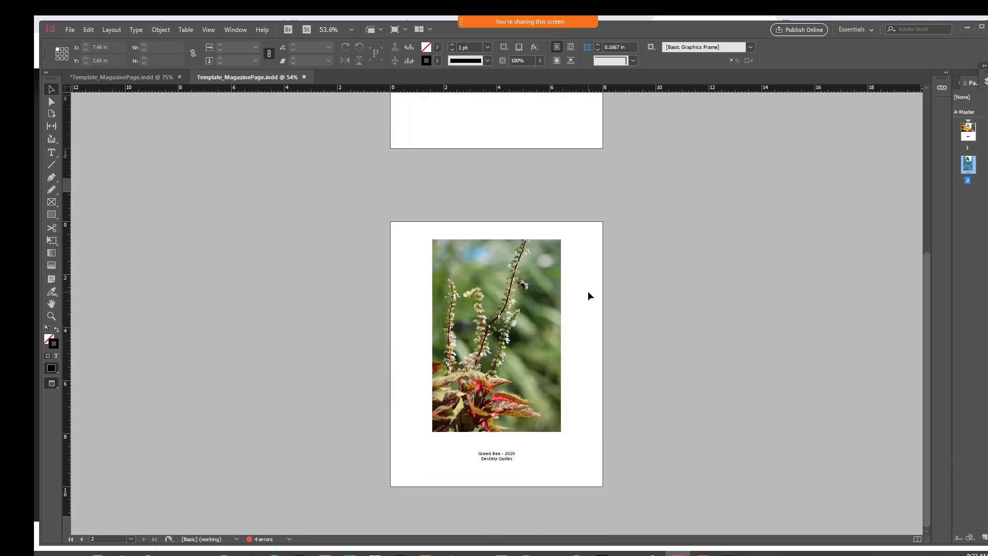
{"action": "scroll", "coordinate": [588, 291], "scroll_direction": "up", "scroll_amount": 3}
{"action": "scroll", "coordinate": [591, 295], "scroll_direction": "up", "scroll_amount": 3}
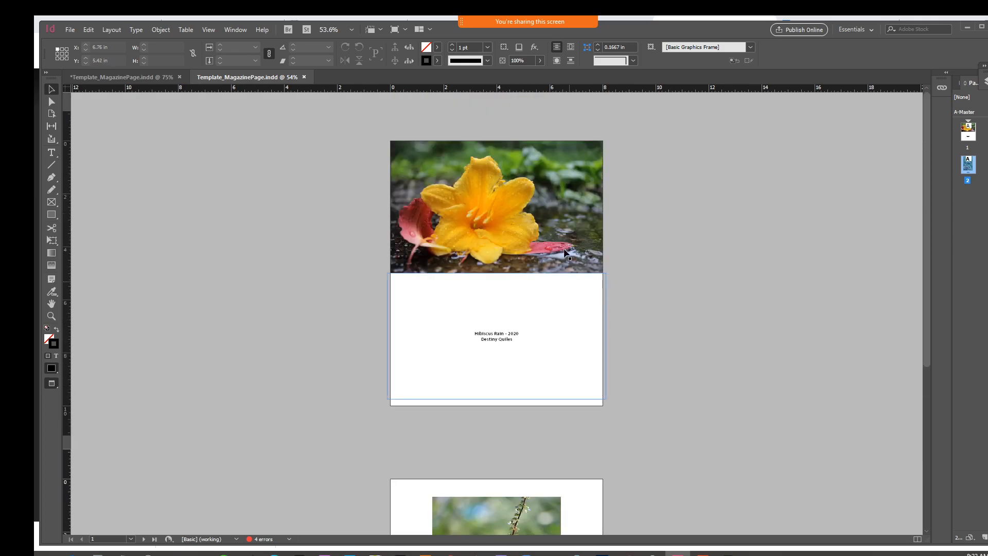
Compare the page 1 flower image layout with the page 2 portrait image layout, both at actual size and zoomed out
{"action": "left_click", "coordinate": [563, 233]}
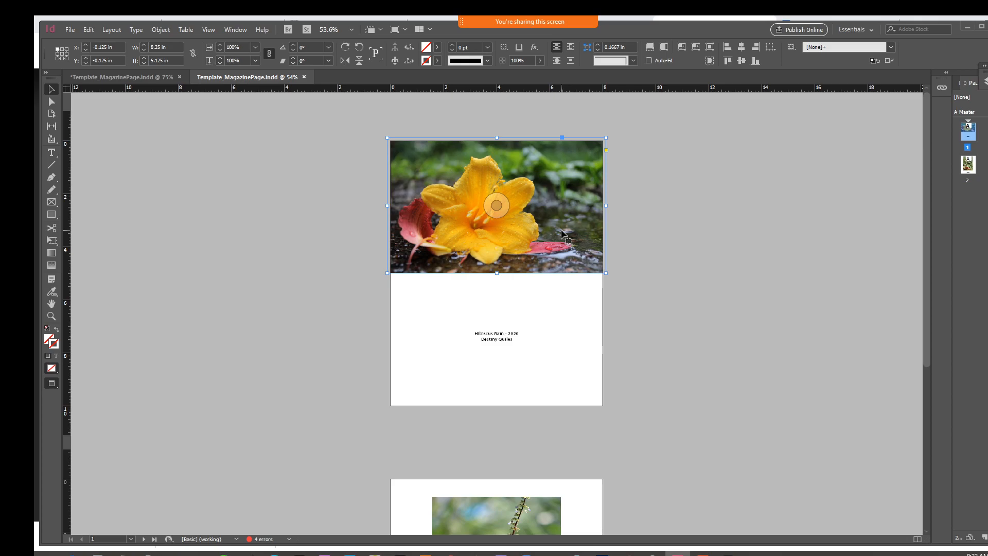
{"action": "key", "text": "ctrl+1"}
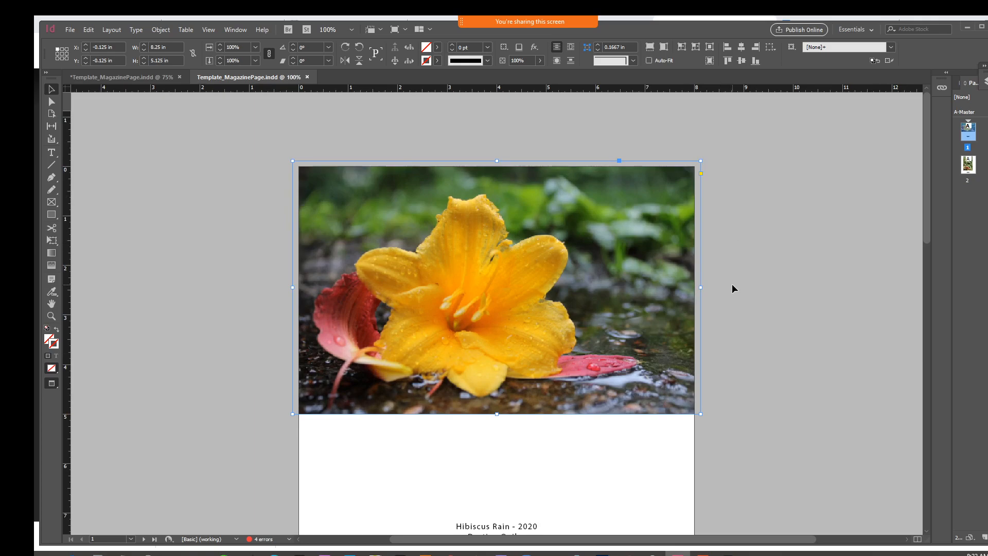
{"action": "left_click_drag", "start_coordinate": [754, 313], "coordinate": [731, 98]}
{"action": "left_click_drag", "start_coordinate": [773, 356], "coordinate": [766, 96]}
{"action": "left_click_drag", "start_coordinate": [746, 220], "coordinate": [737, 96]}
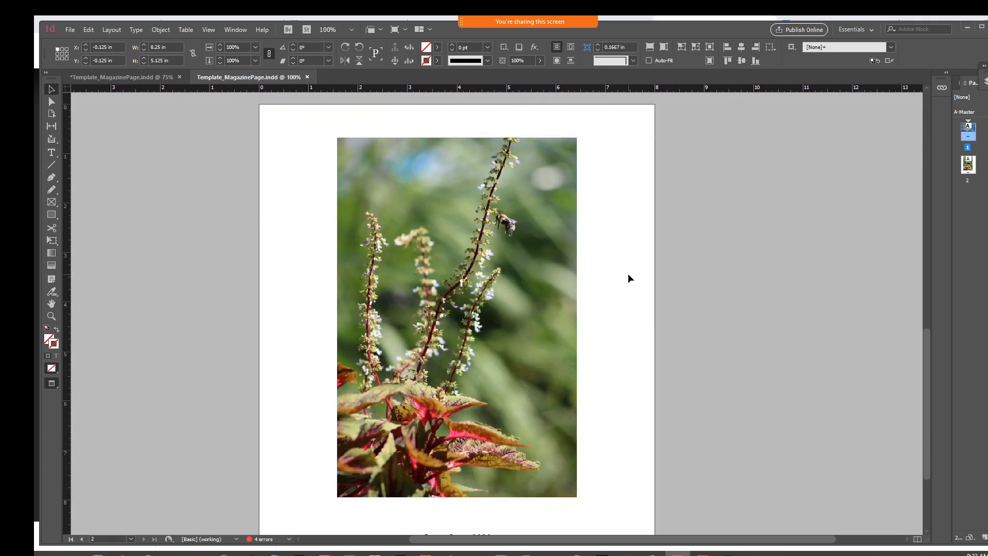
{"action": "scroll", "coordinate": [650, 345], "scroll_direction": "up", "scroll_amount": 3}
{"action": "scroll", "coordinate": [650, 344], "scroll_direction": "up", "scroll_amount": 13}
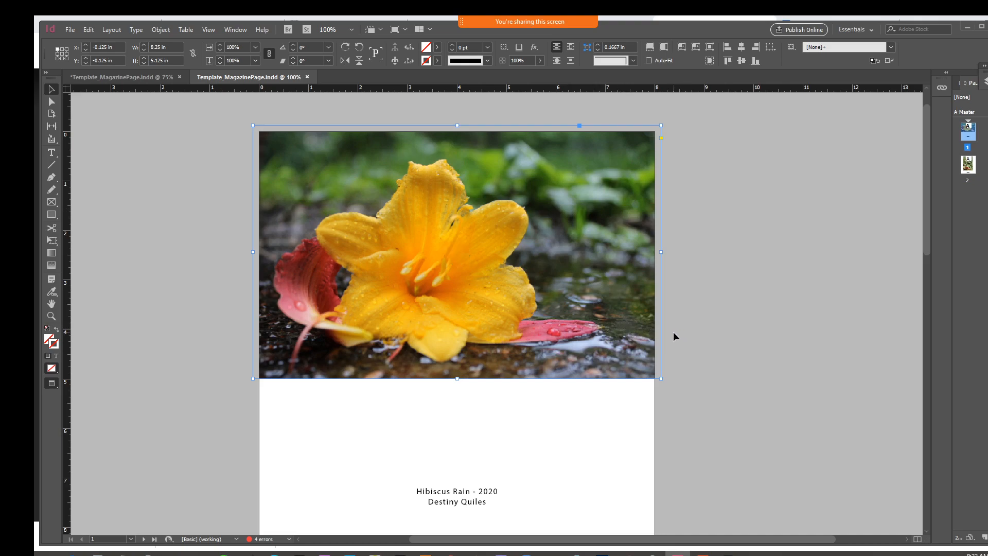
{"action": "key", "text": "ctrl+minus"}
{"action": "key", "text": "ctrl+minus"}
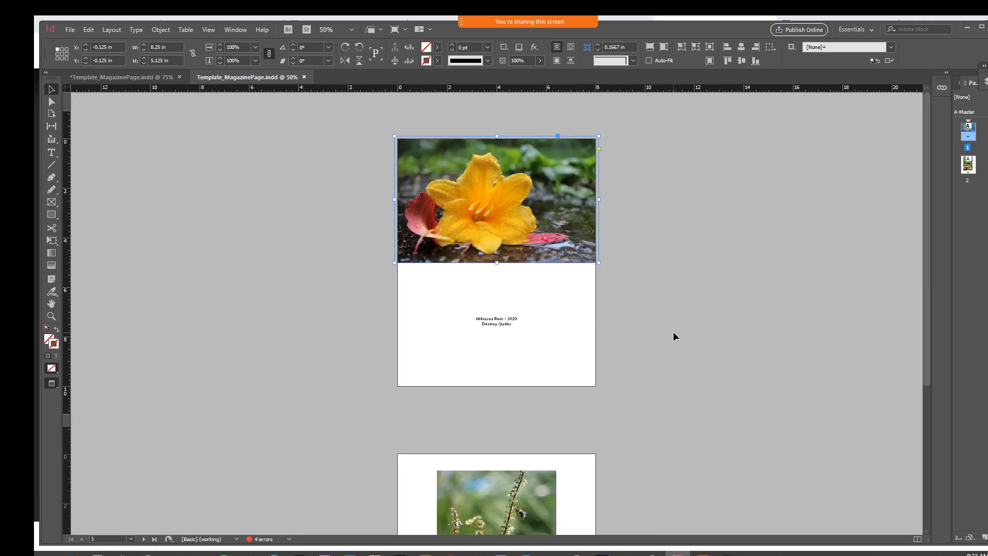
{"action": "scroll", "coordinate": [556, 311], "scroll_direction": "down", "scroll_amount": 3}
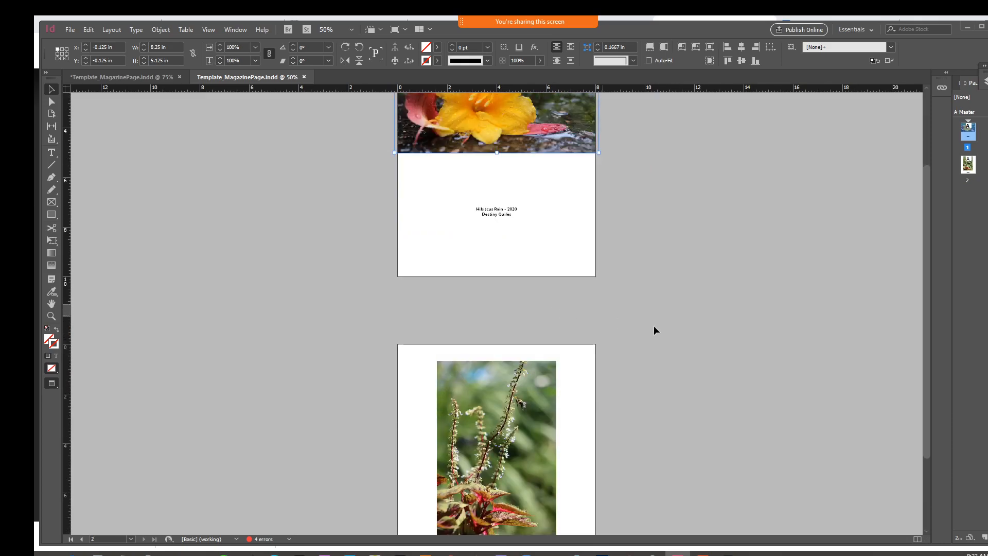
{"action": "scroll", "coordinate": [656, 332], "scroll_direction": "down", "scroll_amount": 3}
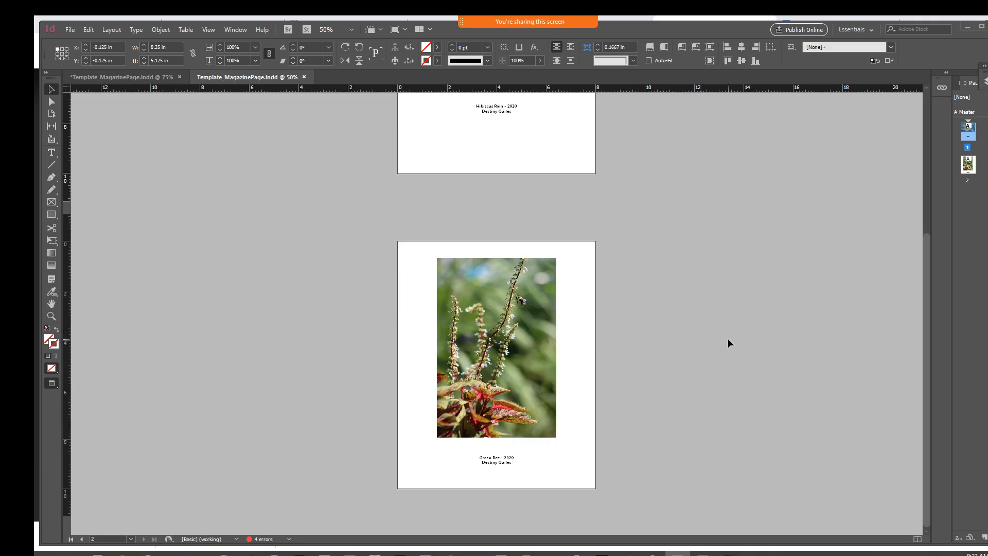
{"action": "scroll", "coordinate": [728, 338], "scroll_direction": "up", "scroll_amount": 4}
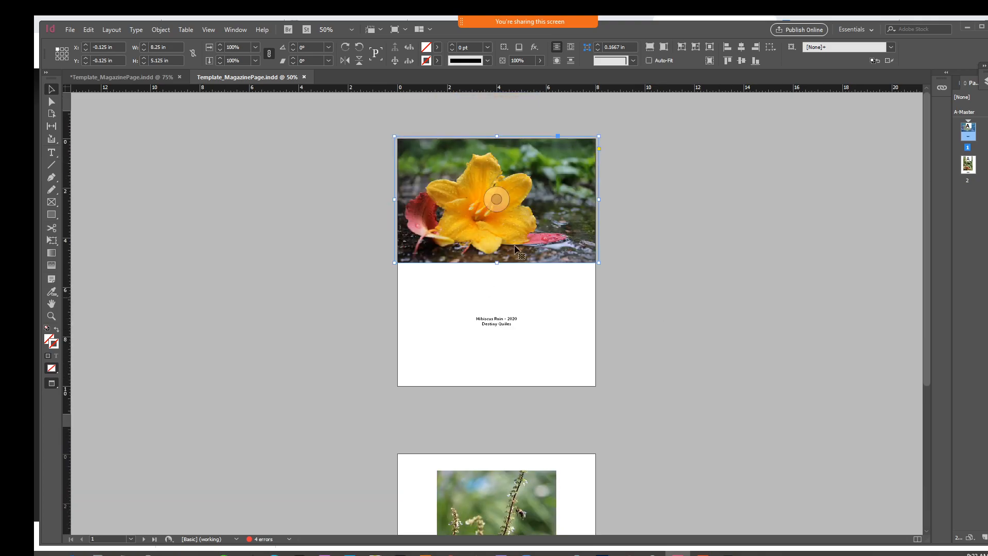
{"action": "left_click_drag", "start_coordinate": [488, 233], "coordinate": [543, 243]}
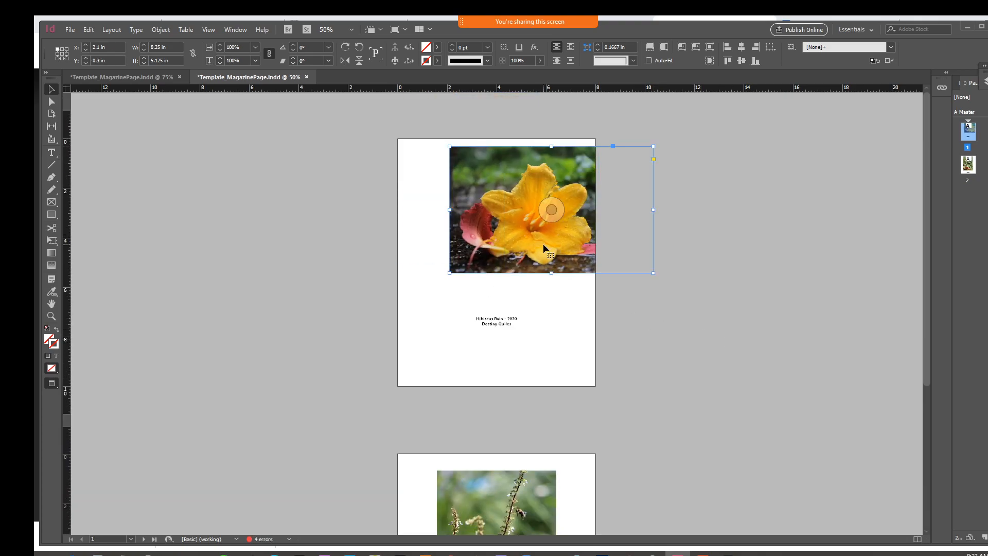
{"action": "key", "text": "ctrl+z"}
{"action": "left_click", "coordinate": [702, 257]}
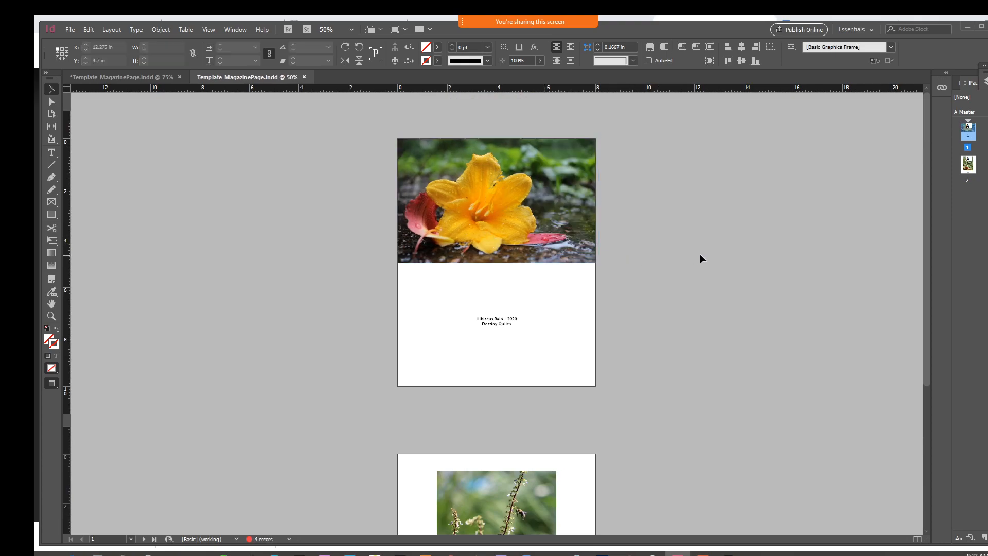
Replace the flower image on page 1 with Capture.PNG from the U: drive's DIGITAL ART & DESIGN > Art Magazine folder, filling the frame proportionally
{"action": "left_click", "coordinate": [497, 199]}
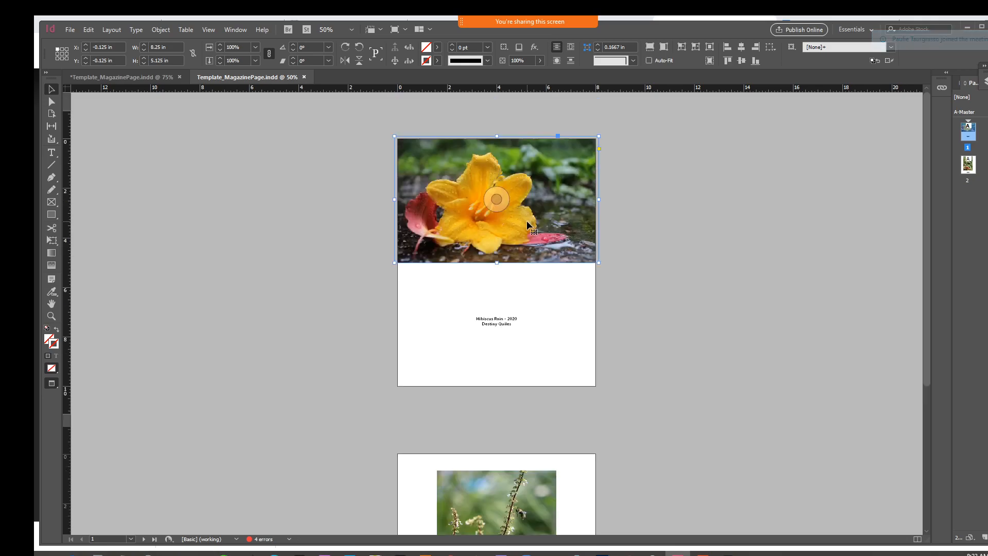
{"action": "left_click", "coordinate": [71, 30]}
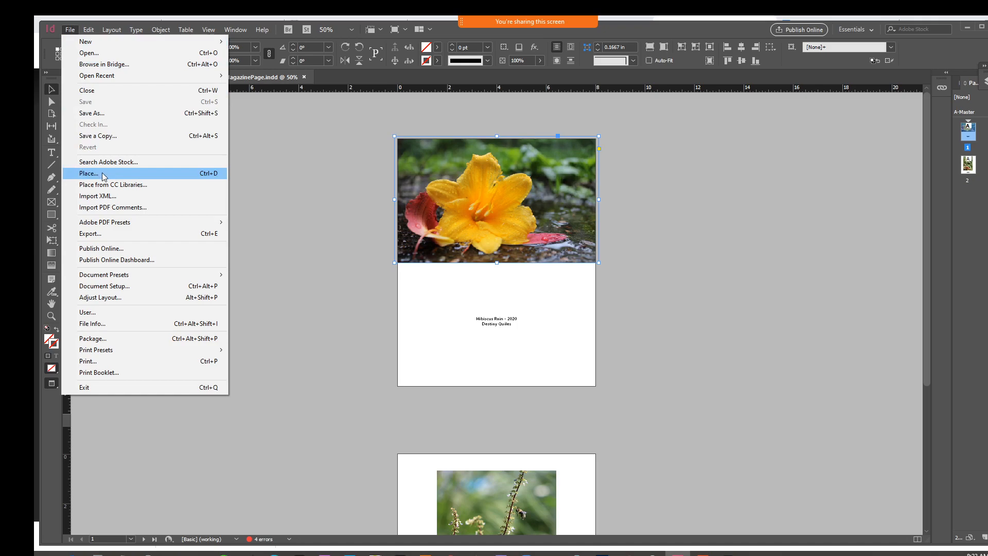
{"action": "left_click", "coordinate": [82, 173]}
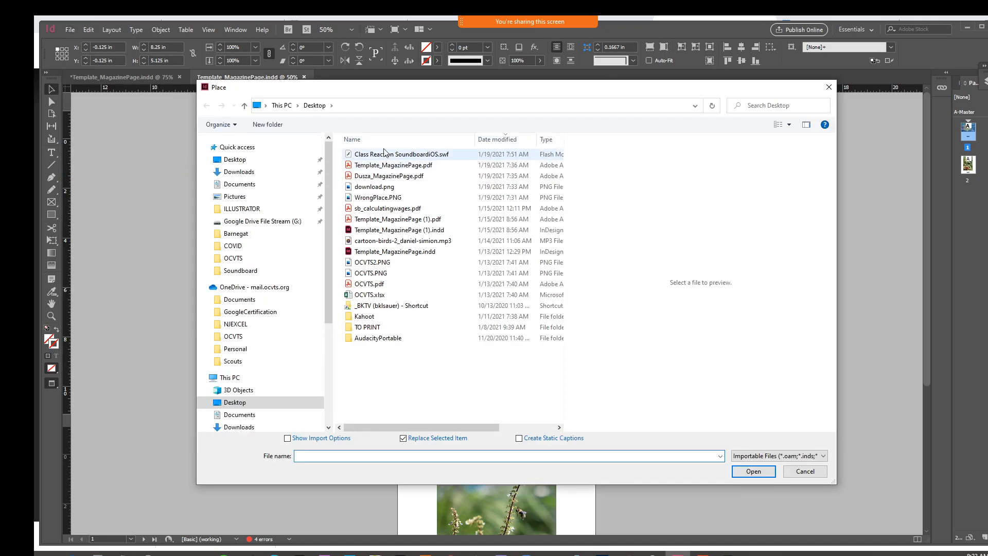
{"action": "scroll", "coordinate": [255, 350], "scroll_direction": "down", "scroll_amount": 4}
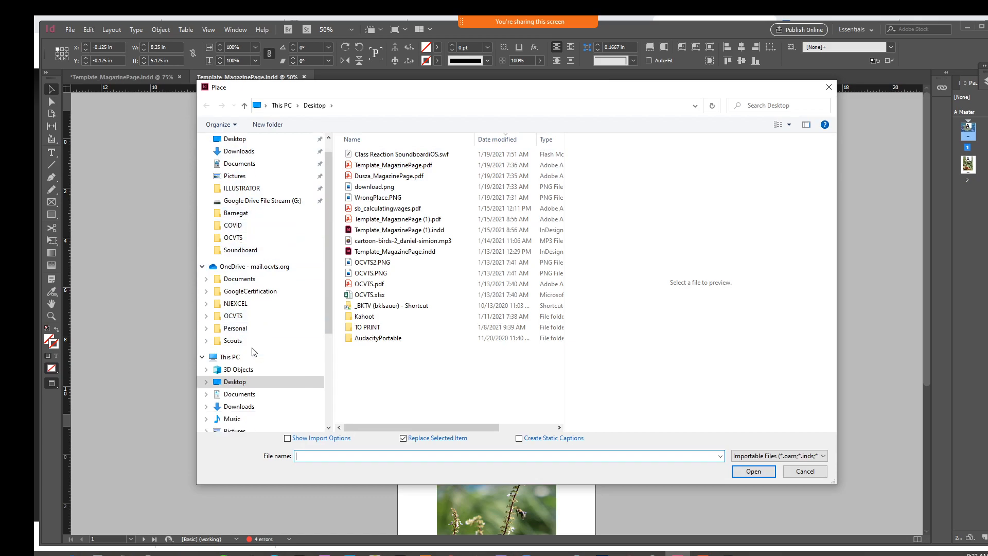
{"action": "left_click", "coordinate": [255, 395]}
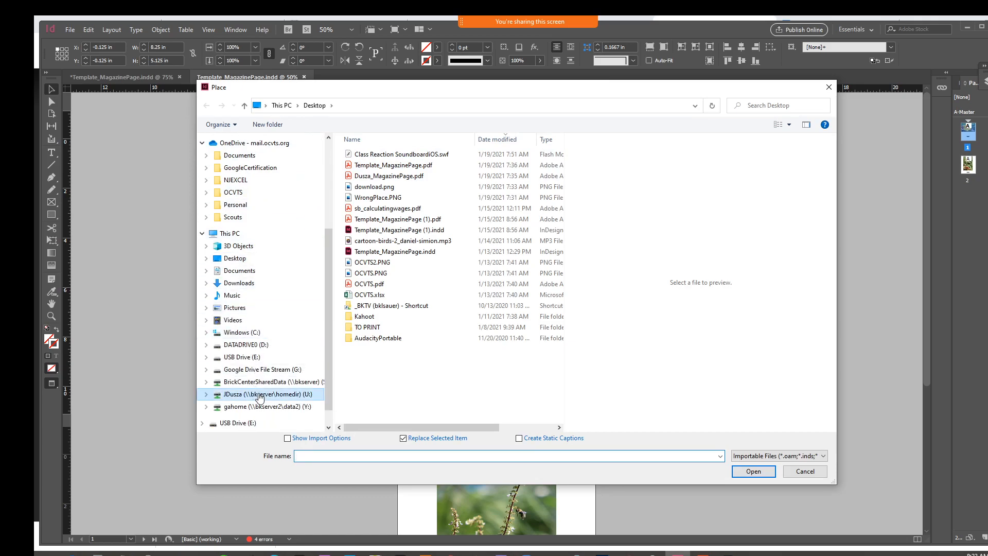
{"action": "double_click", "coordinate": [367, 187]}
{"action": "double_click", "coordinate": [372, 165]}
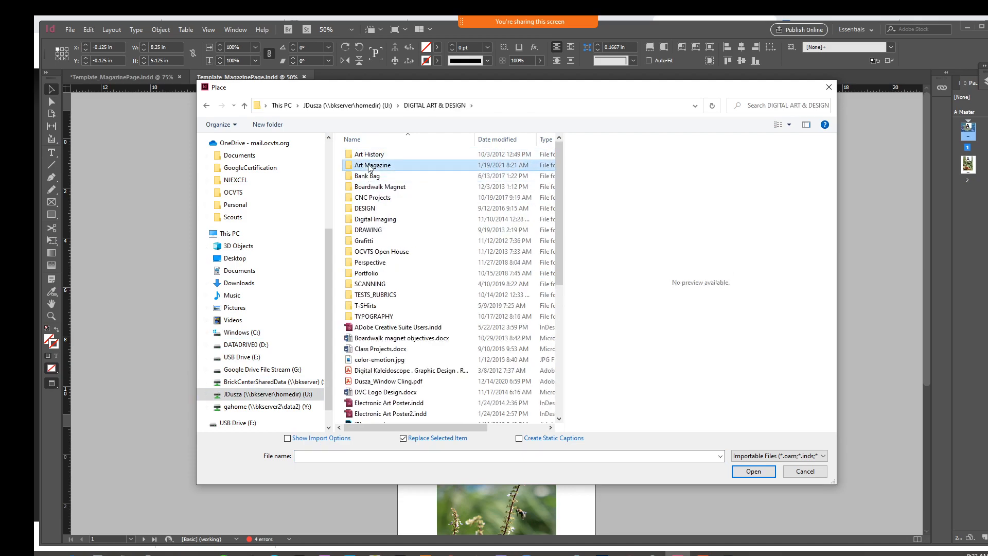
{"action": "left_click", "coordinate": [378, 155]}
{"action": "left_click", "coordinate": [747, 471]}
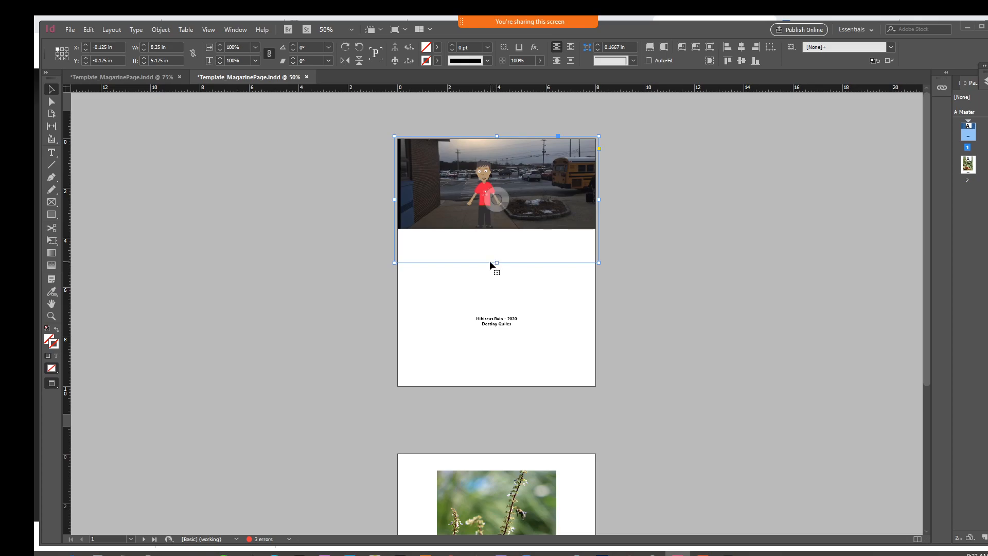
{"action": "left_click", "coordinate": [651, 47]}
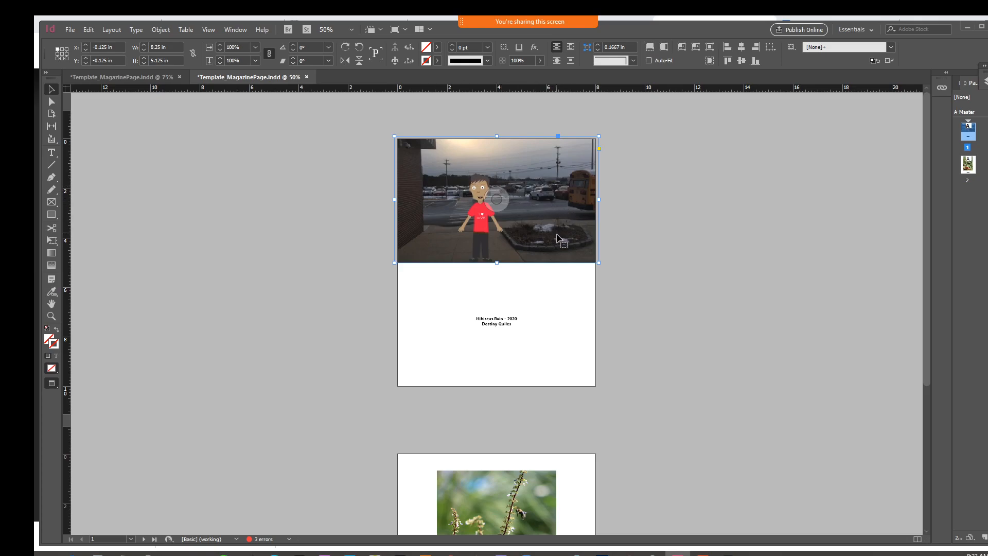
Replace the artwork title in the page 1 caption with "The Wrong Place?", keeping the year
{"action": "scroll", "coordinate": [538, 278], "scroll_direction": "down", "scroll_amount": 2}
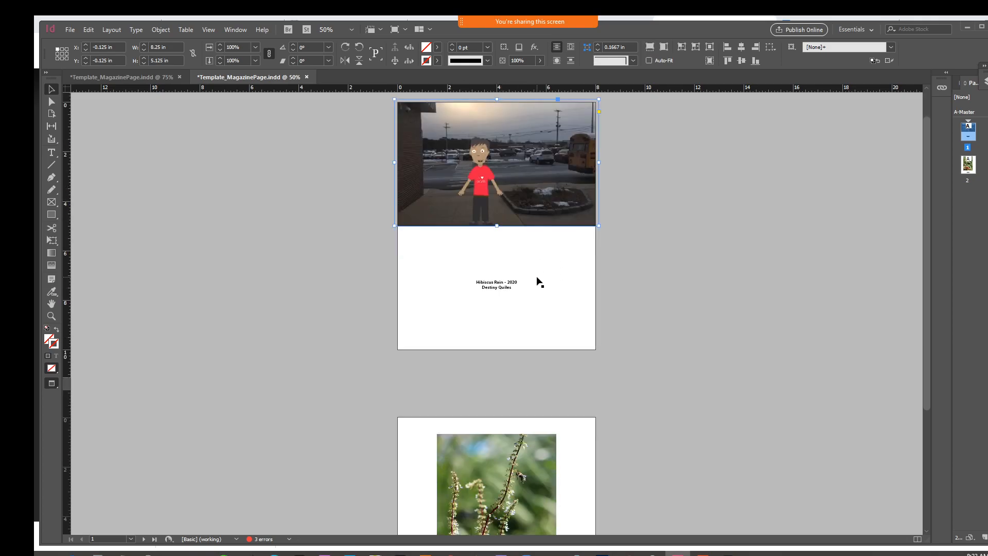
{"action": "key", "text": "ctrl+equal"}
{"action": "key", "text": "ctrl+equal"}
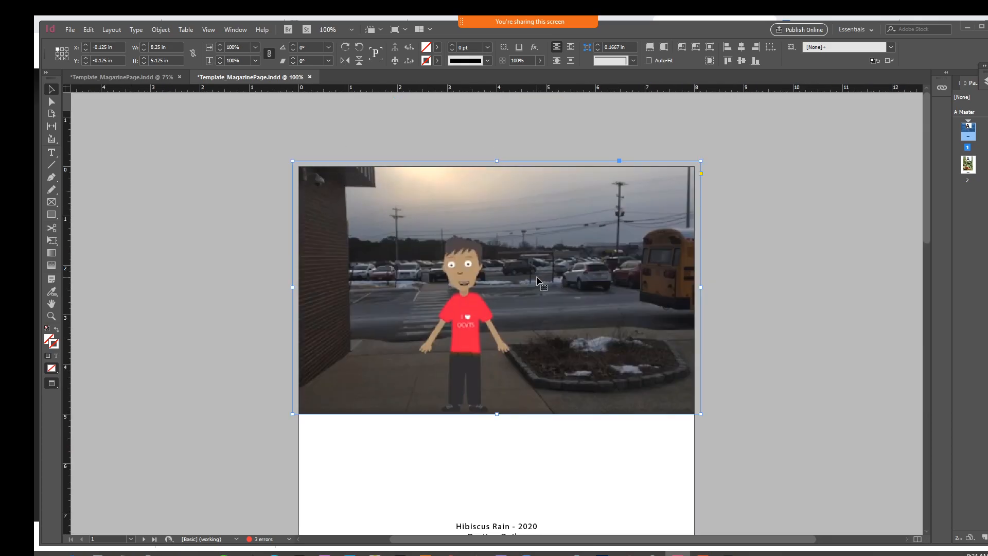
{"action": "left_click_drag", "start_coordinate": [547, 391], "coordinate": [485, 253]}
{"action": "left_click", "coordinate": [435, 380]}
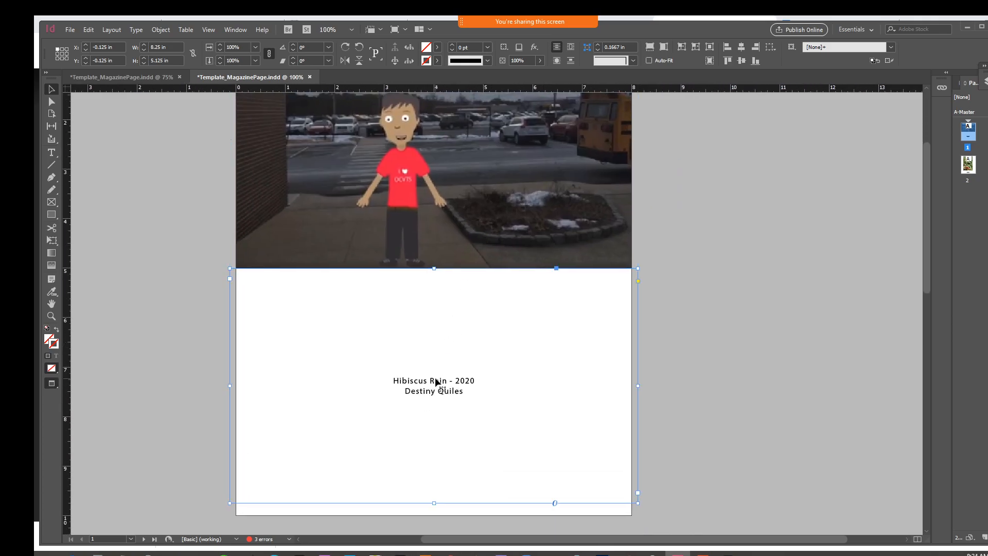
{"action": "double_click", "coordinate": [435, 380]}
{"action": "left_click_drag", "start_coordinate": [447, 380], "coordinate": [393, 382]}
{"action": "type", "text": "The "}
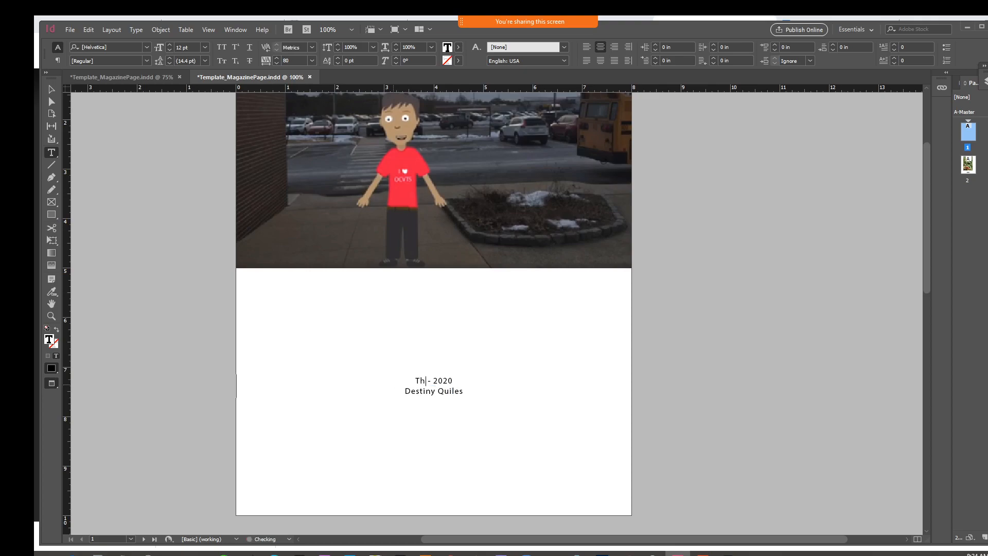
{"action": "type", "text": "Wrong Place"}
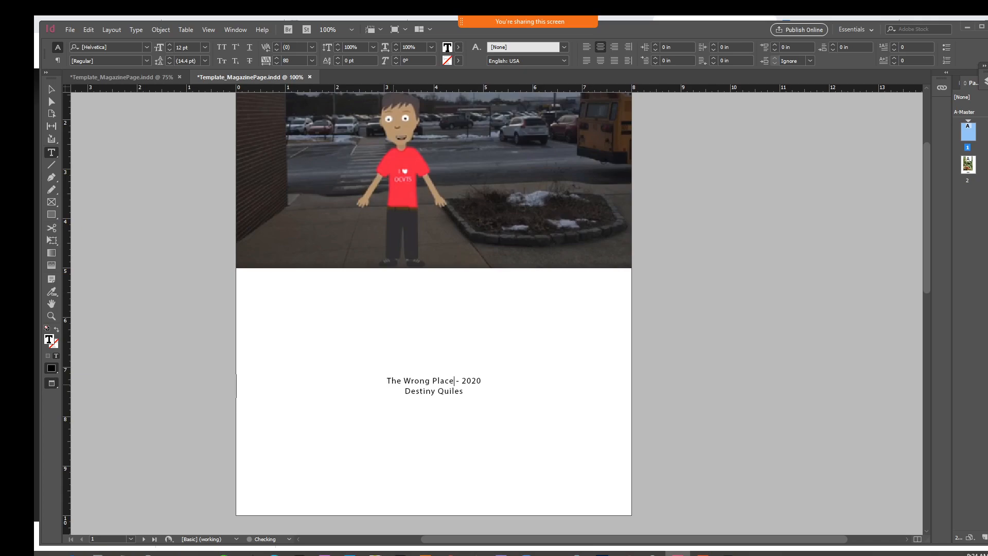
{"action": "type", "text": "?"}
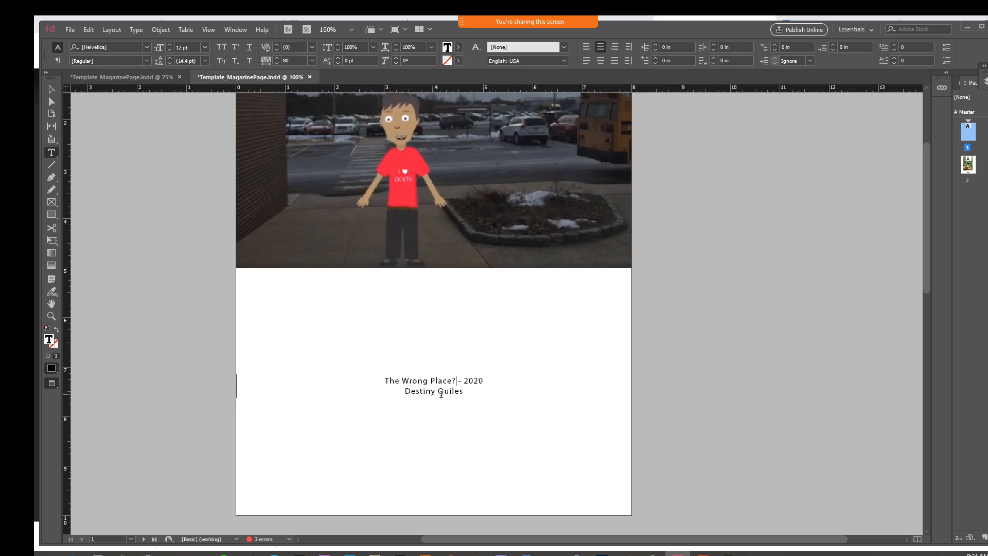
Replace the artist's name in the second line of the page 1 caption with the submitter's name and finish text editing
{"action": "left_click_drag", "start_coordinate": [466, 394], "coordinate": [406, 391]}
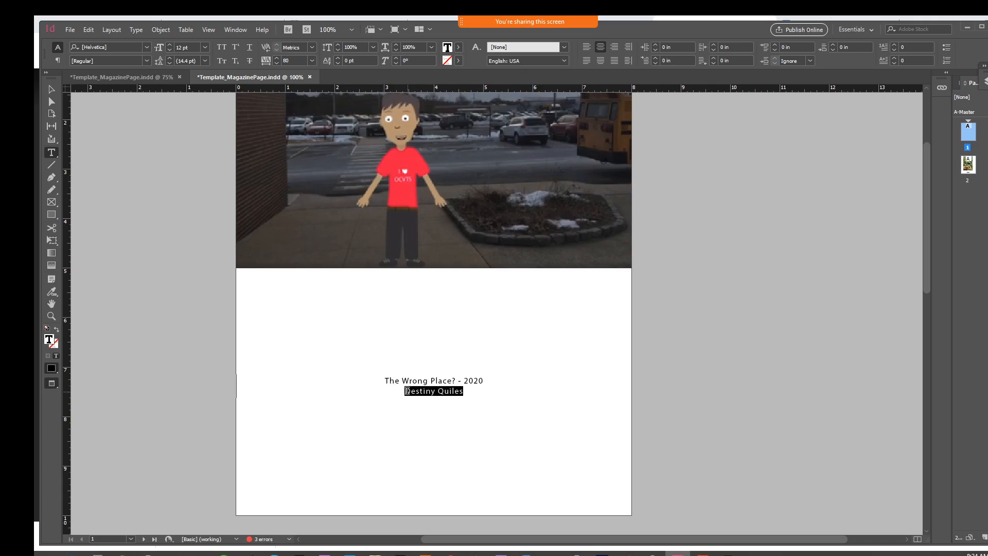
{"action": "type", "text": "Mr. Dusza"}
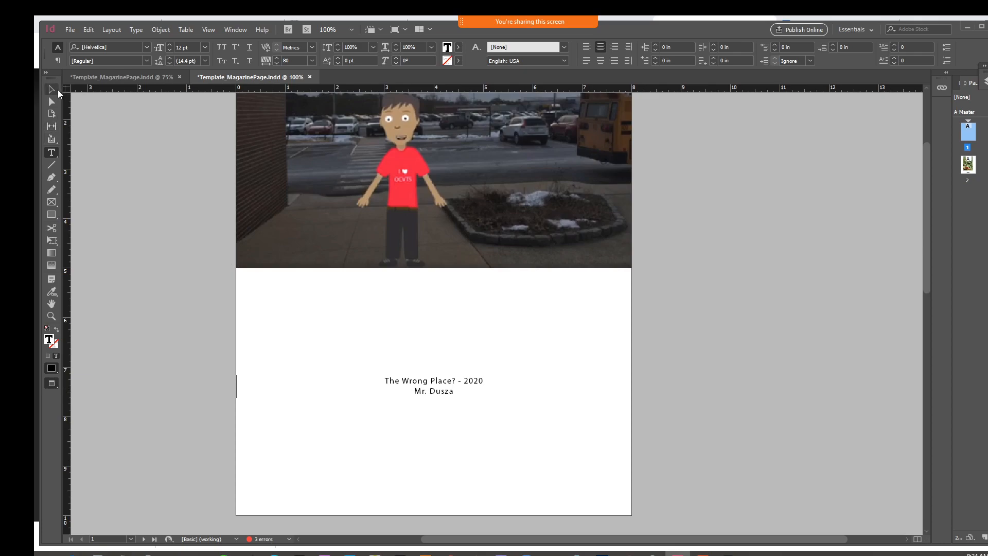
{"action": "left_click", "coordinate": [52, 89]}
{"action": "left_click", "coordinate": [265, 287]}
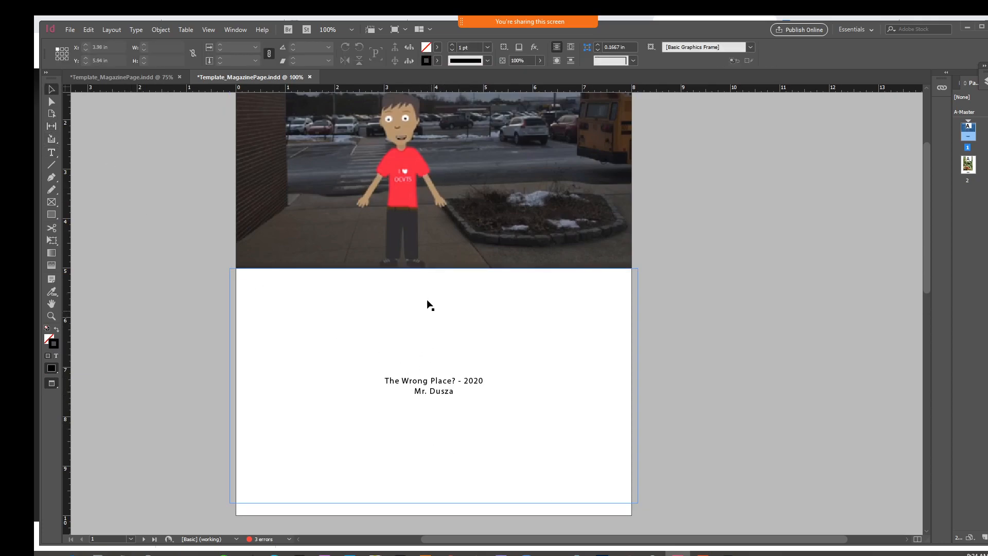
Place download.png from the Art Magazine folder below the page 1 caption in a frame about 1.36 in square, filled proportionally
{"action": "scroll", "coordinate": [453, 443], "scroll_direction": "up", "scroll_amount": 4}
{"action": "scroll", "coordinate": [324, 347], "scroll_direction": "down", "scroll_amount": 4}
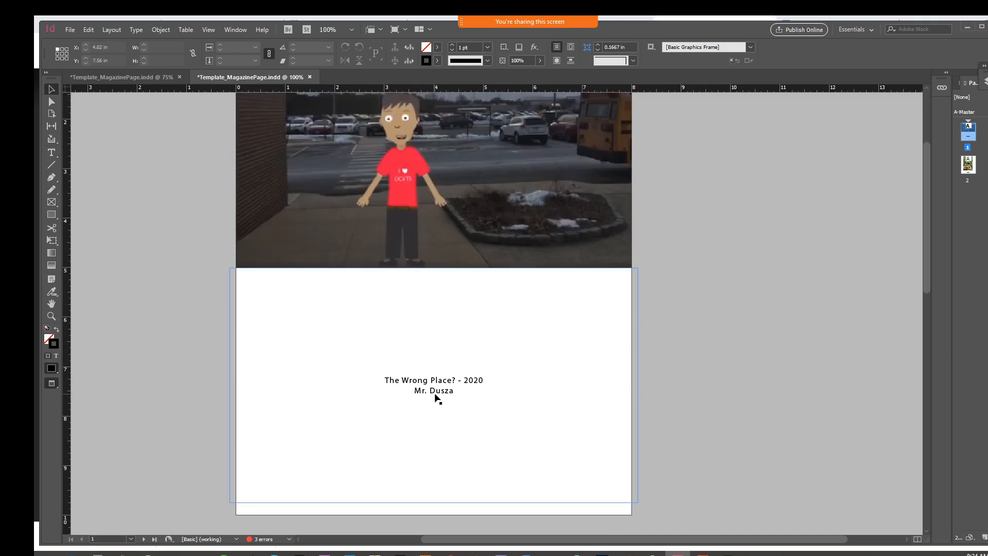
{"action": "scroll", "coordinate": [436, 400], "scroll_direction": "down", "scroll_amount": 1}
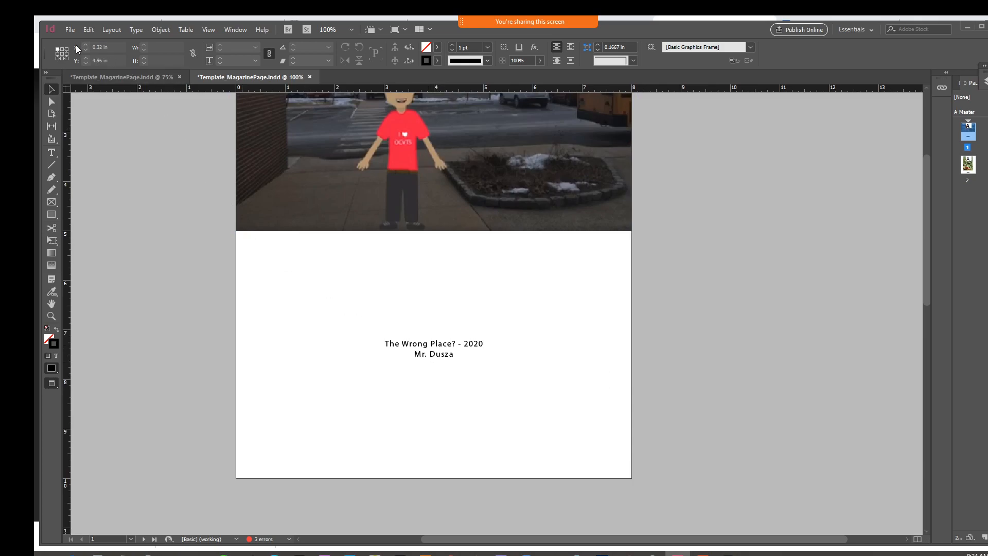
{"action": "left_click", "coordinate": [69, 31]}
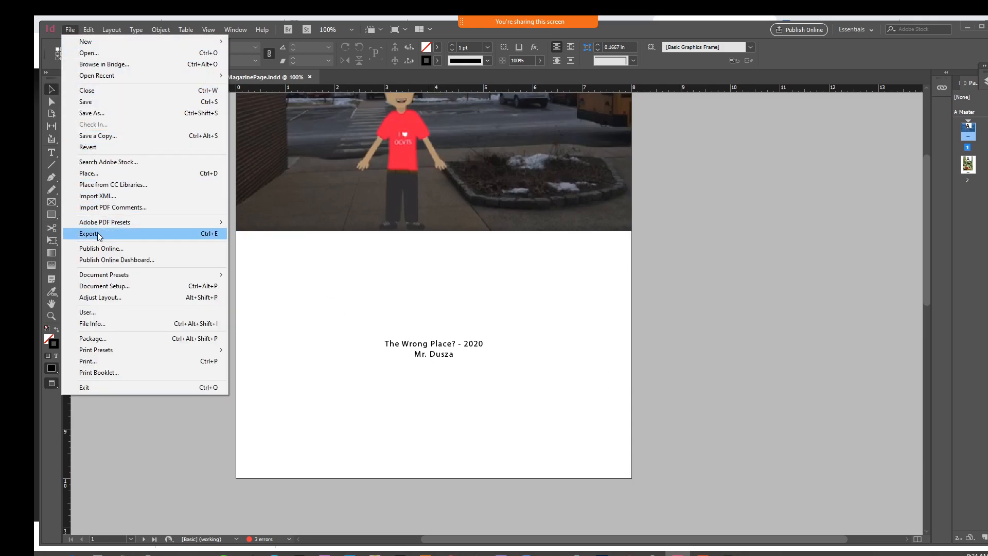
{"action": "left_click", "coordinate": [97, 173]}
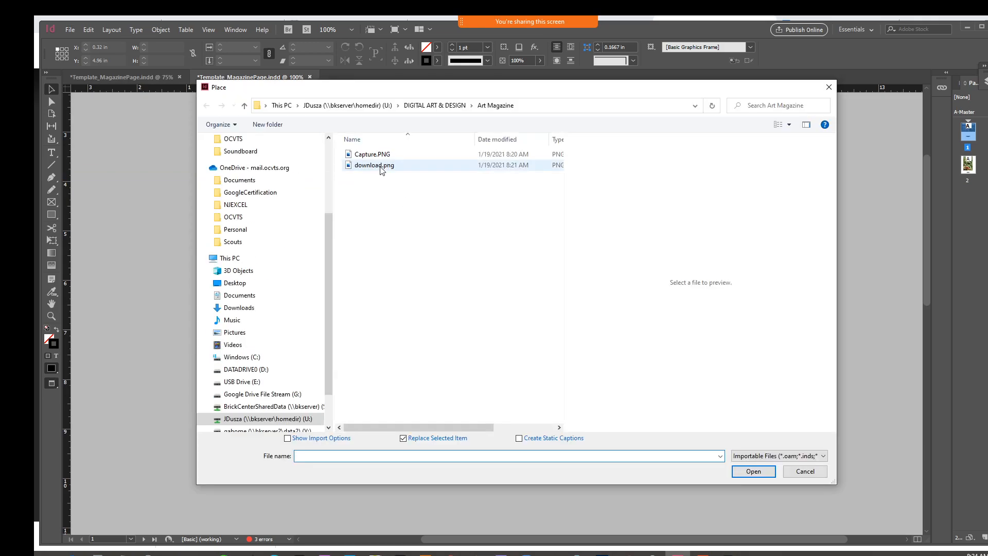
{"action": "left_click", "coordinate": [381, 166]}
{"action": "left_click", "coordinate": [753, 471]}
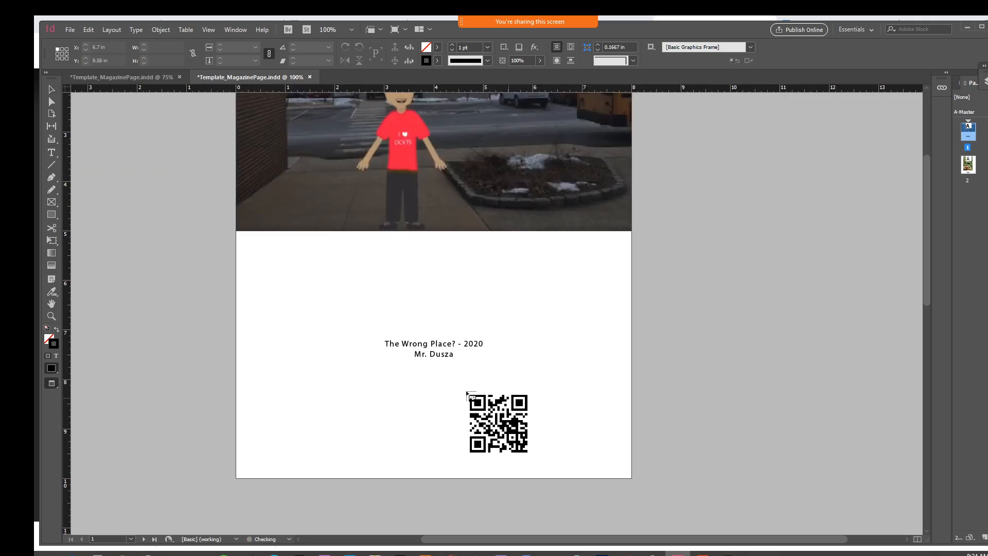
{"action": "left_click_drag", "start_coordinate": [417, 386], "coordinate": [483, 451]}
{"action": "left_click", "coordinate": [654, 47]}
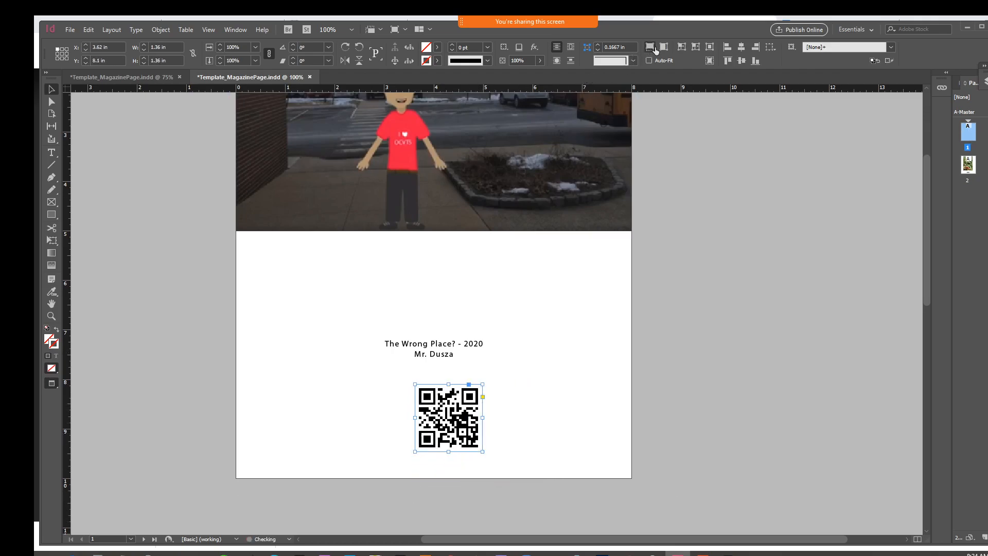
Move the QR code so it is centred horizontally beneath the caption on page 1, and check the page layout
{"action": "left_click_drag", "start_coordinate": [457, 422], "coordinate": [443, 408]}
{"action": "left_click", "coordinate": [563, 427]}
{"action": "left_click", "coordinate": [729, 422]}
{"action": "scroll", "coordinate": [723, 423], "scroll_direction": "up", "scroll_amount": 5}
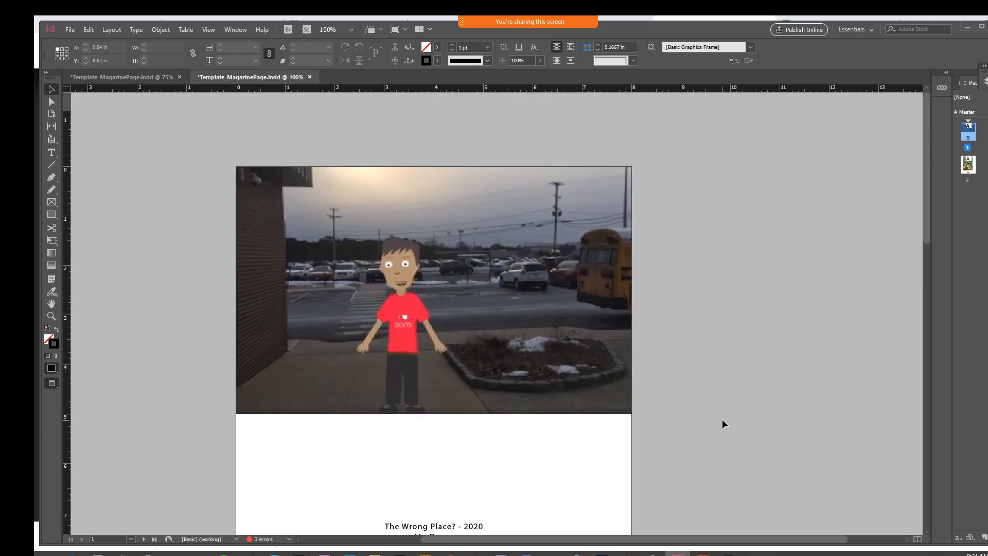
{"action": "scroll", "coordinate": [723, 423], "scroll_direction": "down", "scroll_amount": 4}
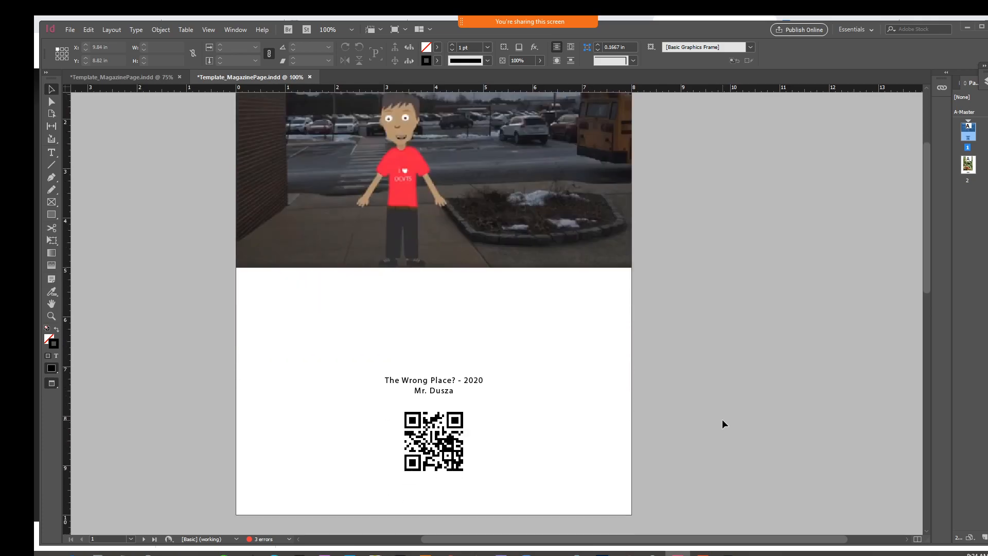
Delete the page 2 spread from the document, including its objects, and check the remaining page
{"action": "scroll", "coordinate": [721, 421], "scroll_direction": "up", "scroll_amount": 2}
{"action": "scroll", "coordinate": [721, 422], "scroll_direction": "down", "scroll_amount": 2}
{"action": "left_click", "coordinate": [968, 165]}
{"action": "right_click", "coordinate": [971, 166]}
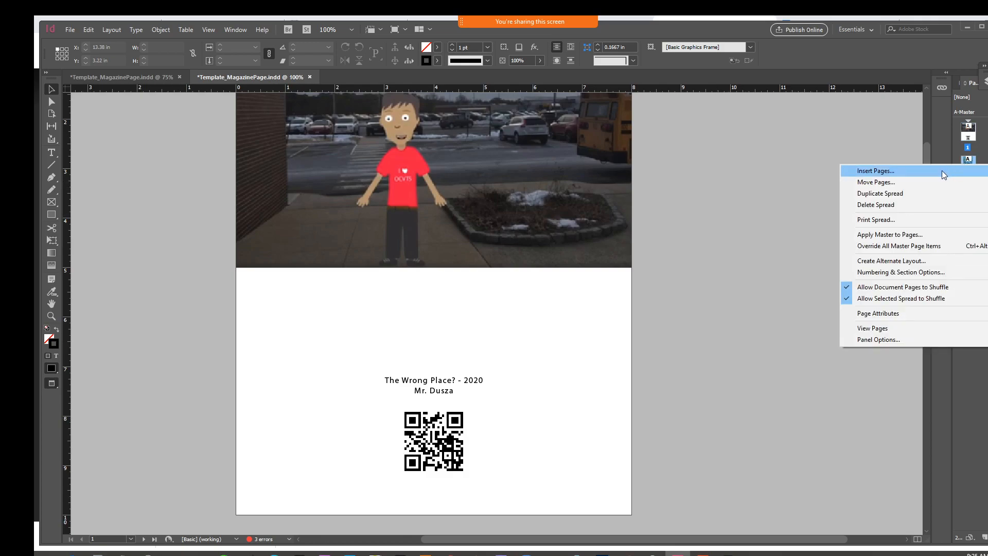
{"action": "left_click", "coordinate": [912, 205]}
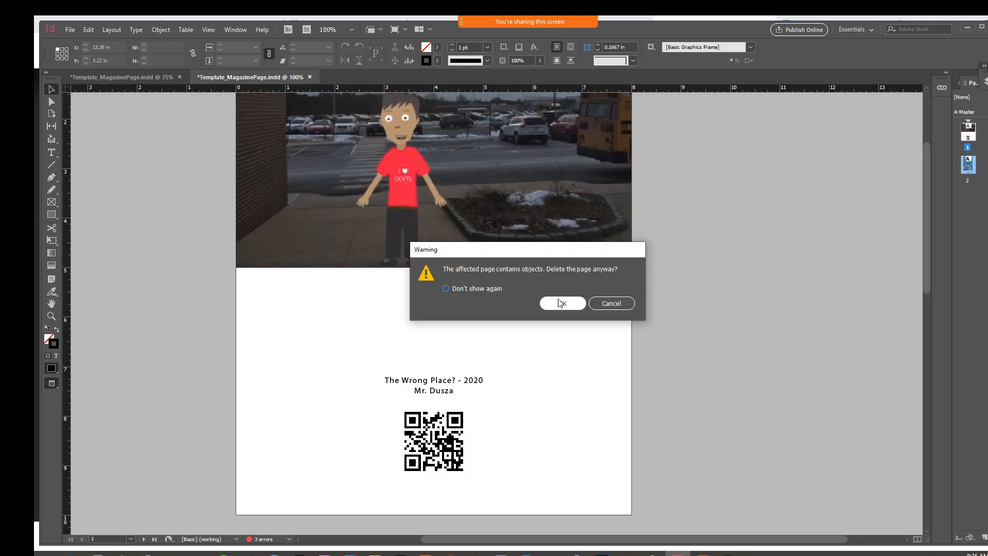
{"action": "left_click", "coordinate": [562, 303]}
{"action": "scroll", "coordinate": [757, 339], "scroll_direction": "up", "scroll_amount": 3}
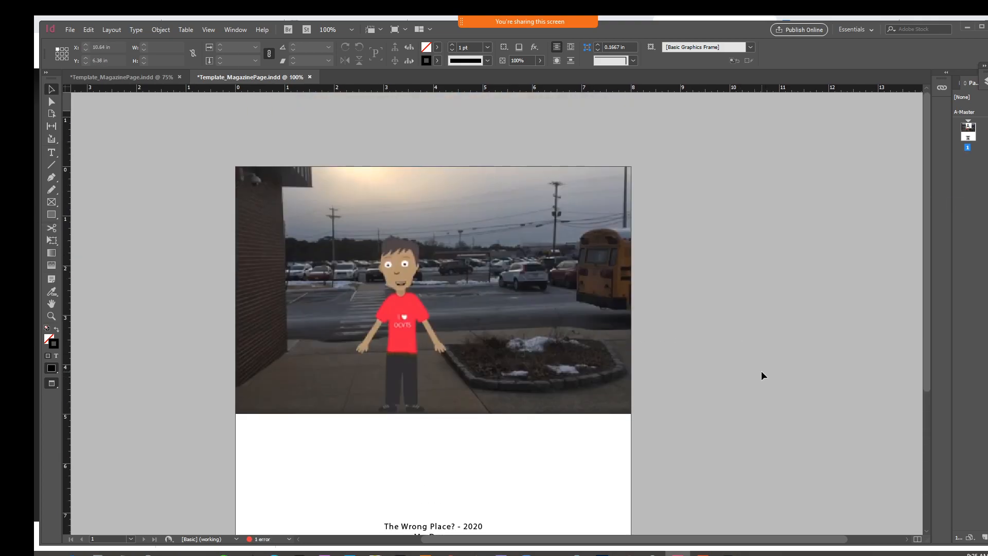
{"action": "scroll", "coordinate": [761, 371], "scroll_direction": "down", "scroll_amount": 3}
Save the document as the submitter's surname plus _MagazinePage.indd in the home drive's Art Magazine folder inside DIGITAL ART & DESIGN
{"action": "left_click", "coordinate": [70, 29]}
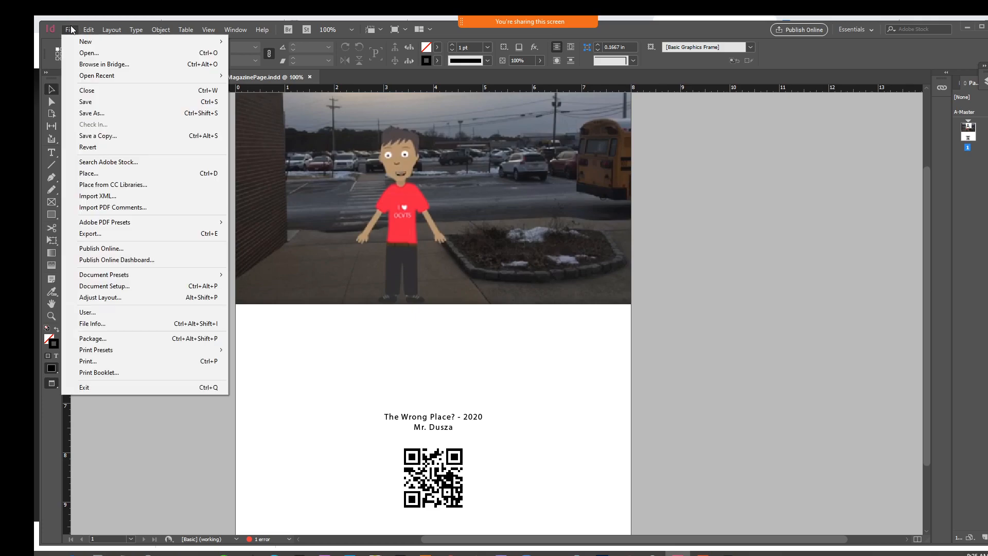
{"action": "left_click", "coordinate": [87, 113]}
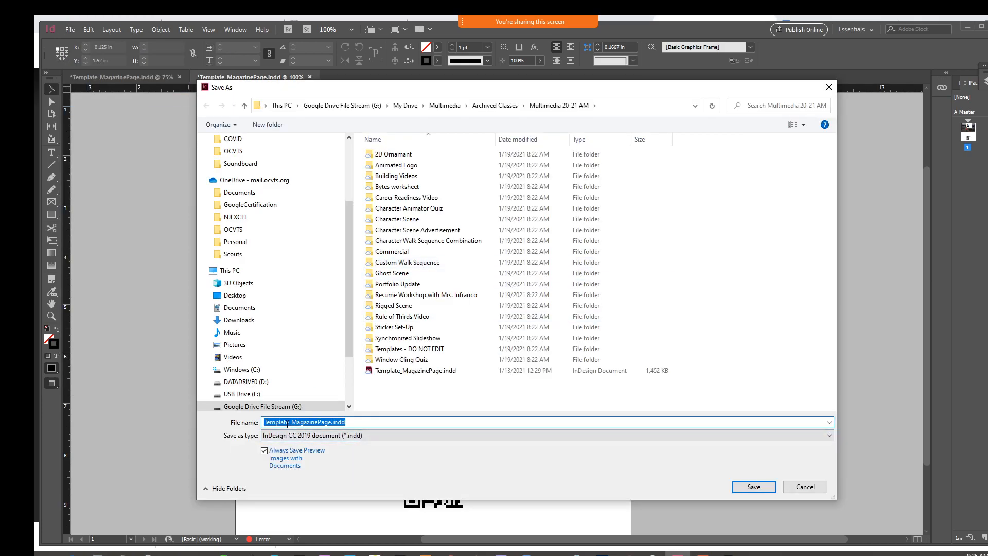
{"action": "left_click_drag", "start_coordinate": [289, 424], "coordinate": [244, 422]}
{"action": "type", "text": "Dusza_MagazinePage.indd"}
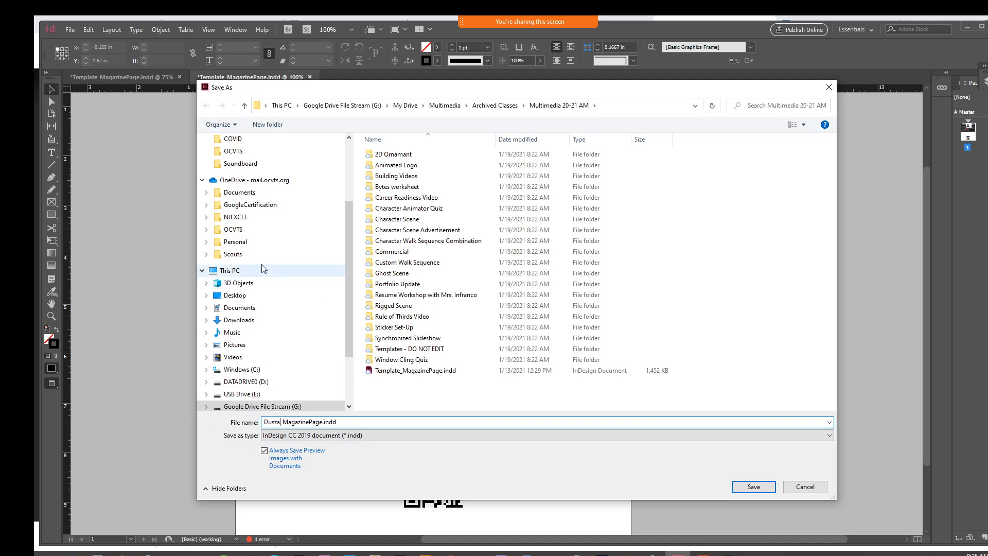
{"action": "scroll", "coordinate": [236, 377], "scroll_direction": "down", "scroll_amount": 1}
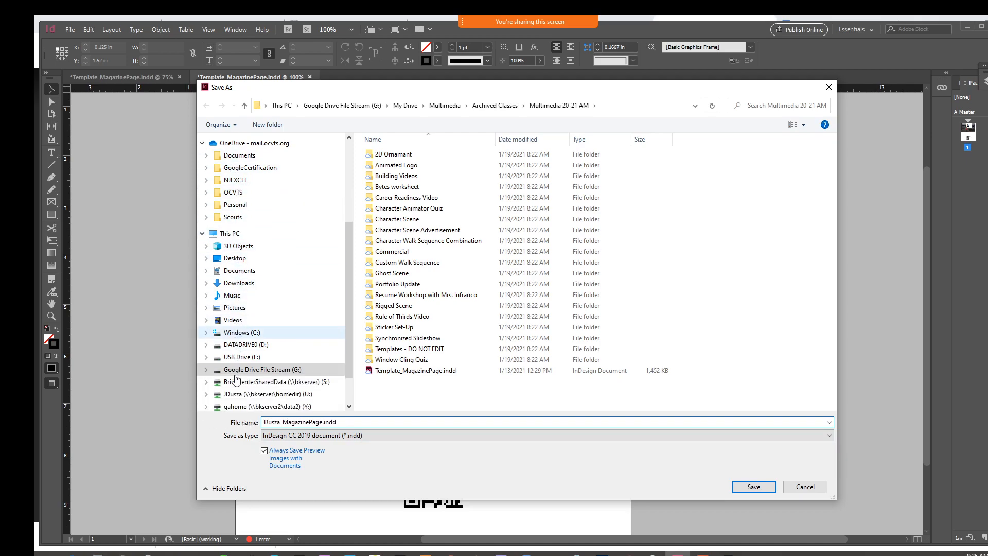
{"action": "left_click", "coordinate": [258, 394]}
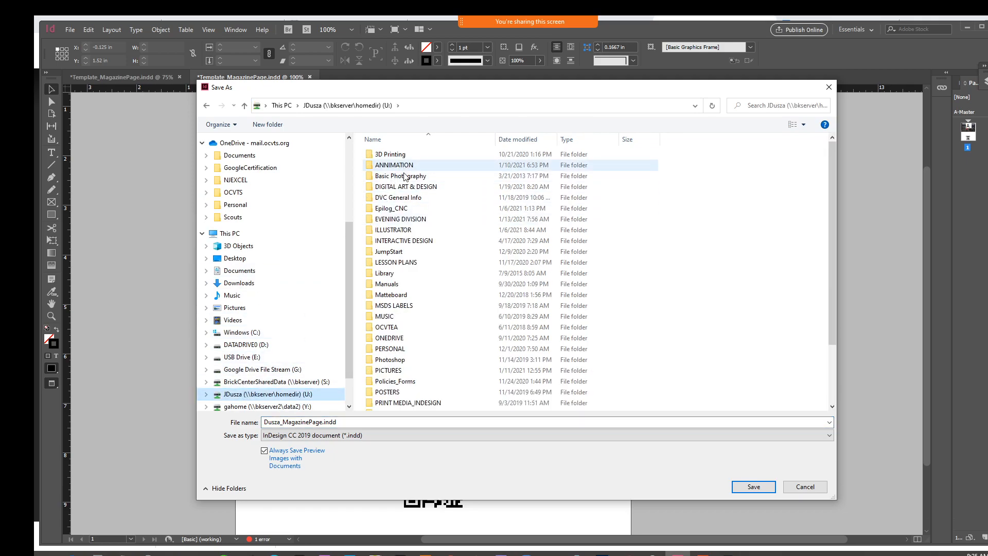
{"action": "double_click", "coordinate": [392, 186]}
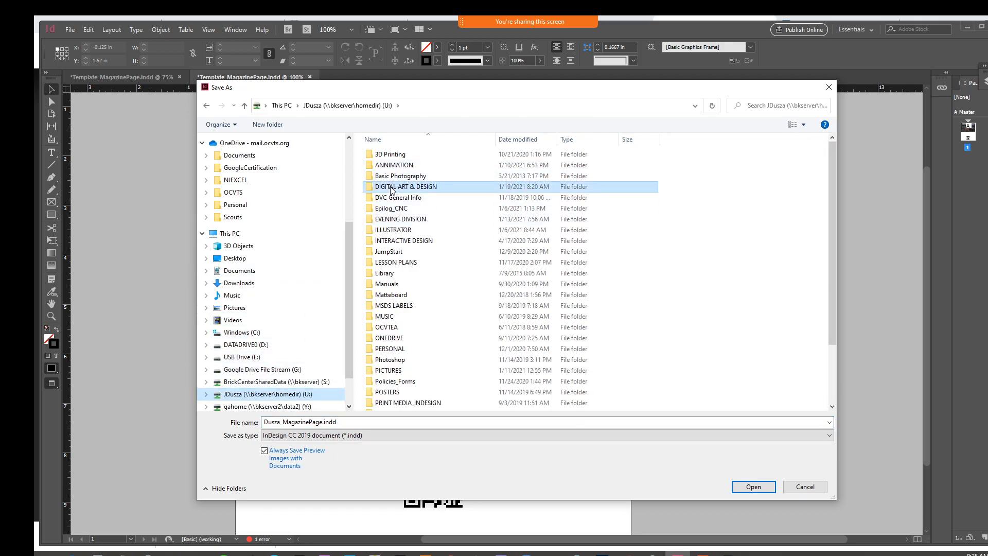
{"action": "left_click", "coordinate": [385, 166]}
{"action": "double_click", "coordinate": [386, 166]}
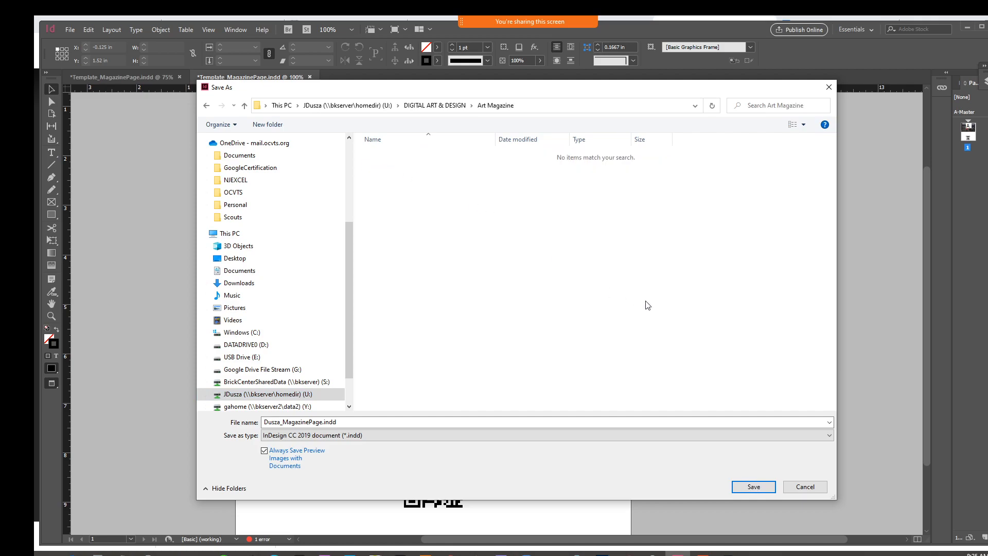
{"action": "left_click", "coordinate": [769, 486]}
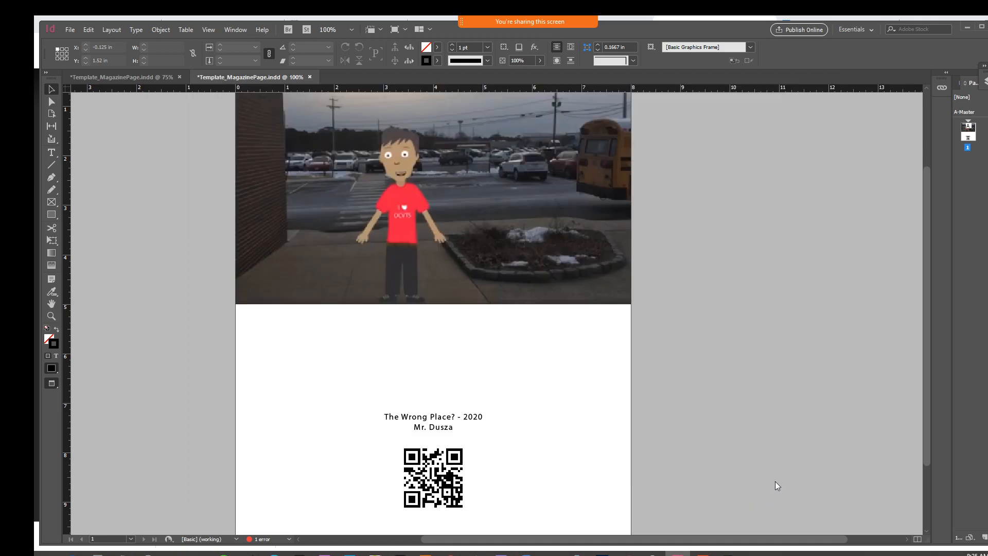
Set up a PDF export with the High Quality Print preset, keeping the document's file name and the Art Magazine folder
{"action": "left_click", "coordinate": [71, 31]}
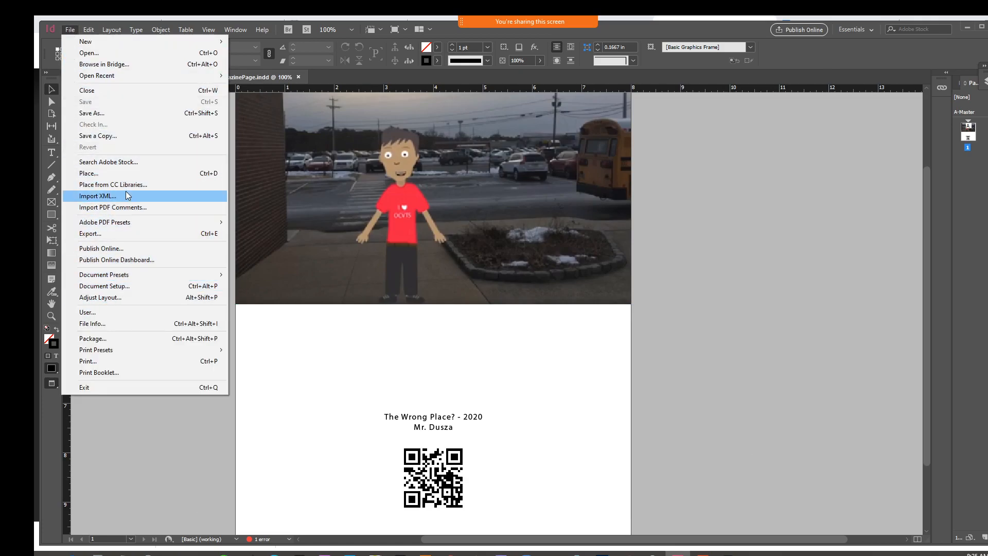
{"action": "mouse_move", "coordinate": [128, 225]}
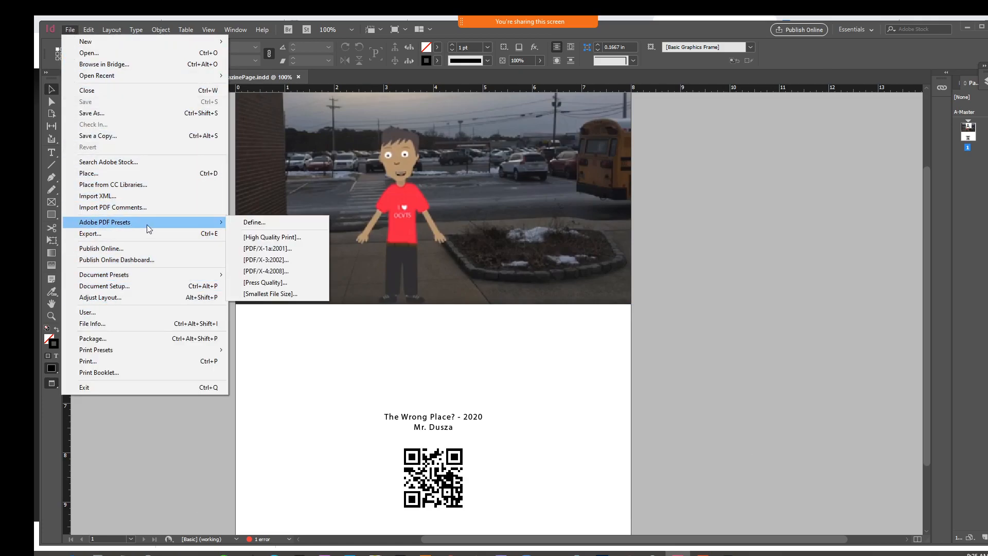
{"action": "left_click", "coordinate": [265, 240]}
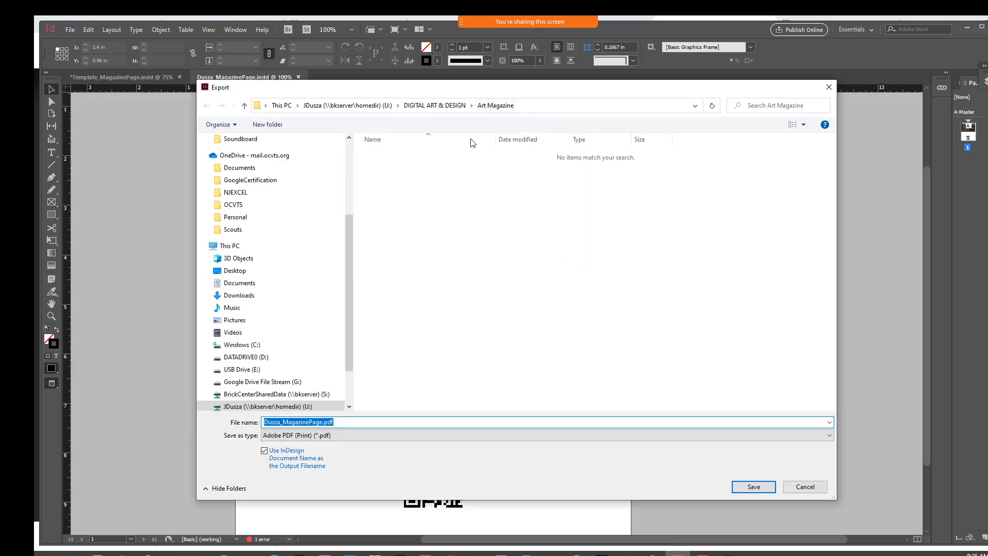
{"action": "left_click", "coordinate": [752, 491]}
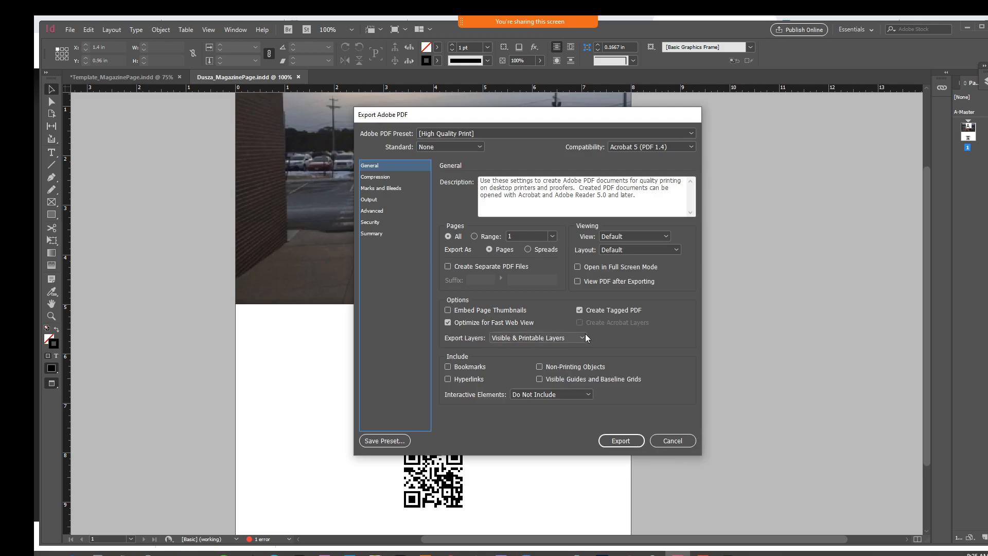
Add crop marks and a bleed to the PDF, and complete the export despite the missing font
{"action": "left_click", "coordinate": [385, 189]}
{"action": "left_click", "coordinate": [455, 205]}
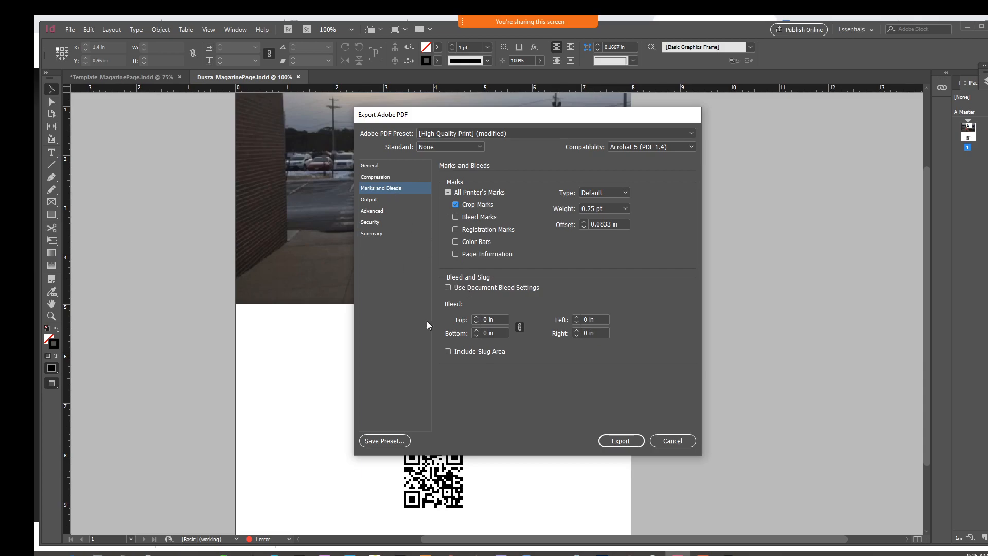
{"action": "left_click", "coordinate": [476, 317]}
{"action": "left_click", "coordinate": [477, 317]}
{"action": "left_click", "coordinate": [615, 442]}
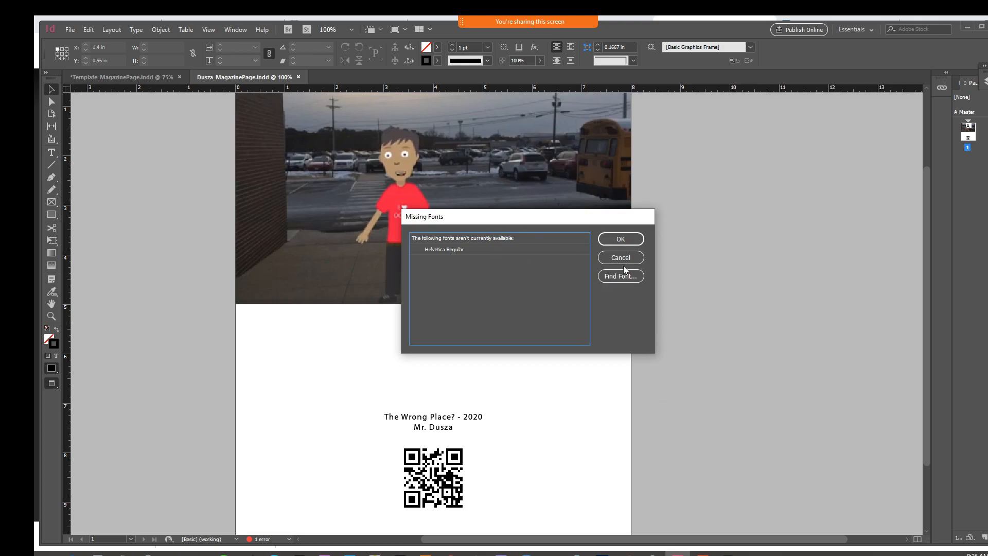
{"action": "left_click", "coordinate": [621, 240]}
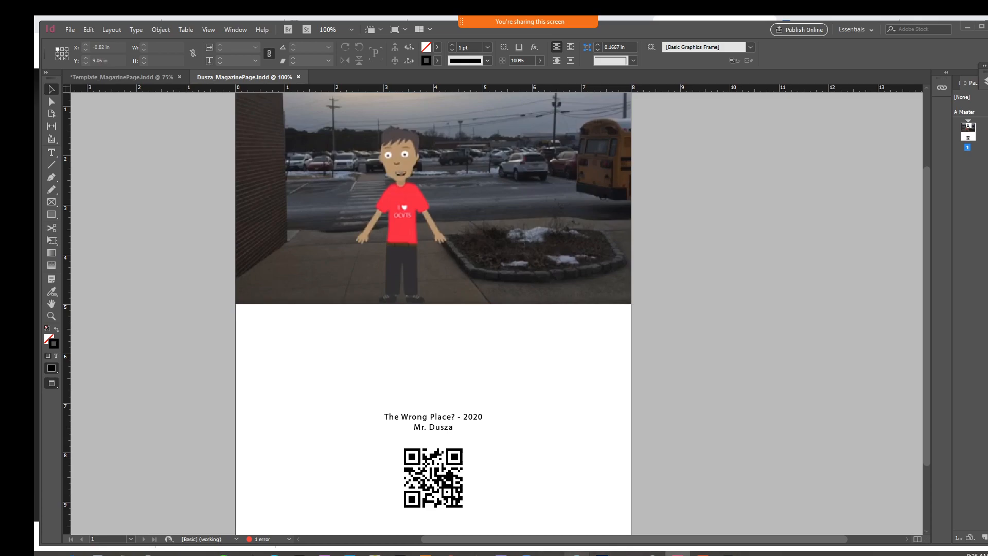
Switch to File Explorer and open the exported magazine page PDF from the home drive's DIGITAL ART & DESIGN > Art Magazine folder
{"action": "left_click", "coordinate": [753, 554]}
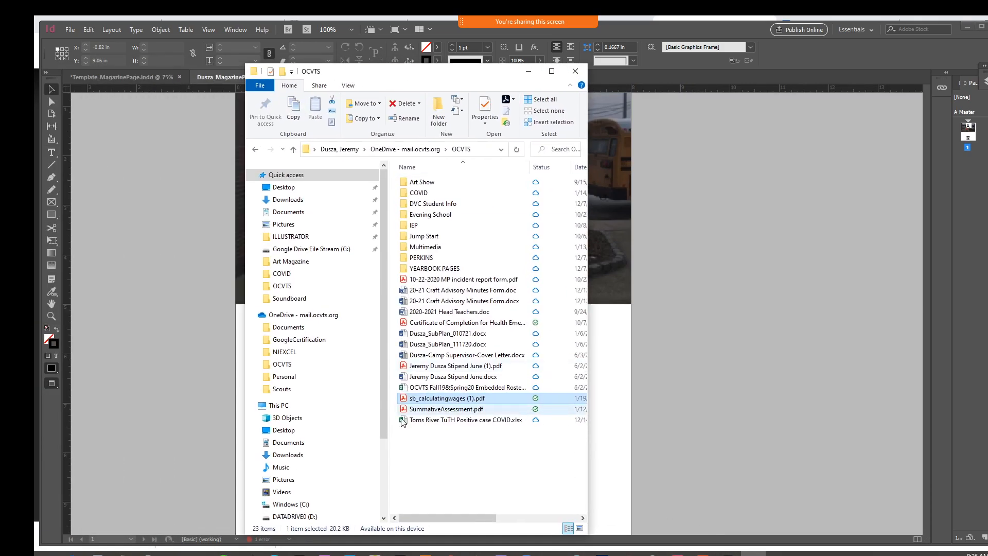
{"action": "scroll", "coordinate": [332, 476], "scroll_direction": "down", "scroll_amount": 2}
{"action": "scroll", "coordinate": [332, 477], "scroll_direction": "down", "scroll_amount": 1}
{"action": "left_click", "coordinate": [321, 484]}
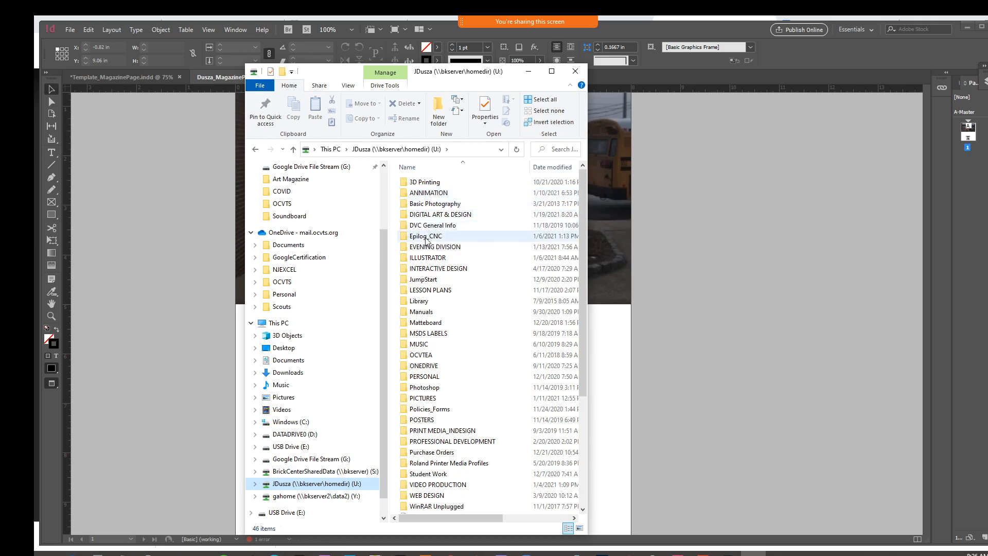
{"action": "double_click", "coordinate": [429, 217]}
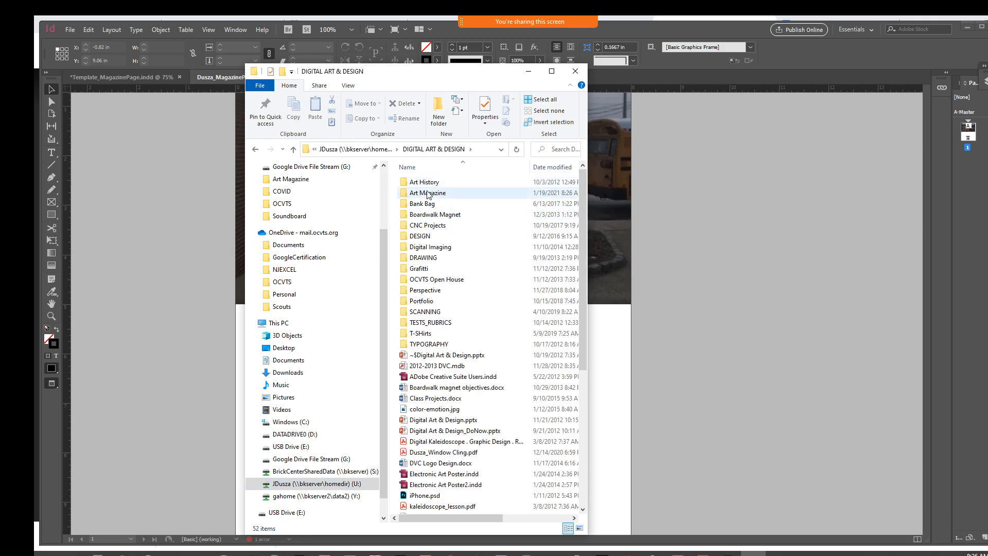
{"action": "double_click", "coordinate": [429, 194]}
{"action": "double_click", "coordinate": [463, 226]}
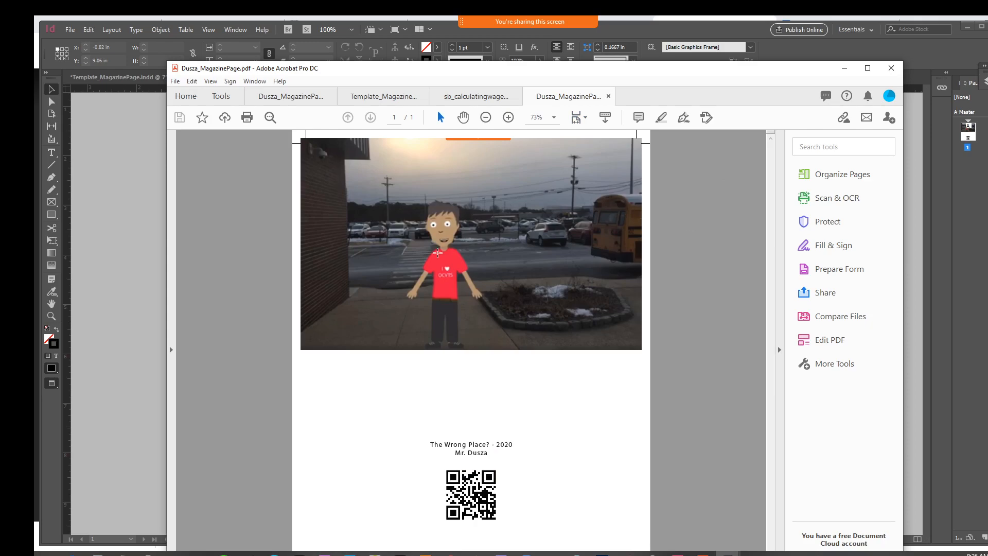
Examine the full page with its crop marks in the exported PDF, and return to the InDesign document
{"action": "left_click", "coordinate": [176, 81]}
{"action": "left_click_drag", "start_coordinate": [671, 76], "coordinate": [680, 46]}
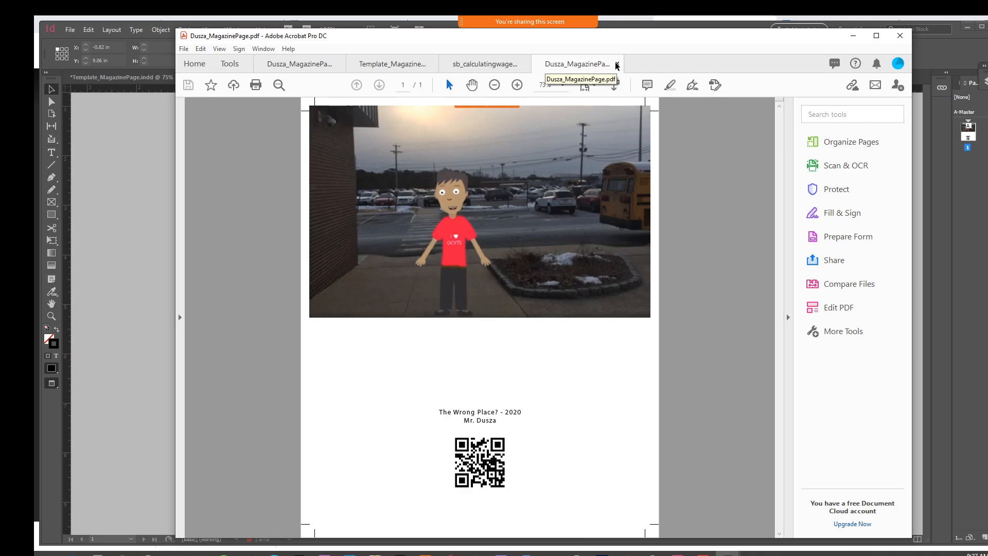
{"action": "left_click", "coordinate": [449, 552]}
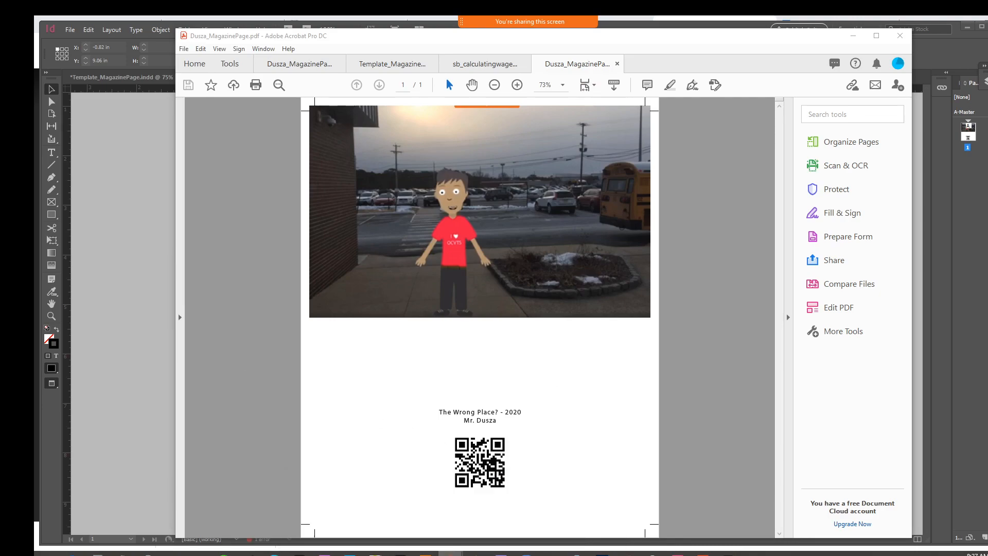
{"action": "left_click", "coordinate": [853, 36]}
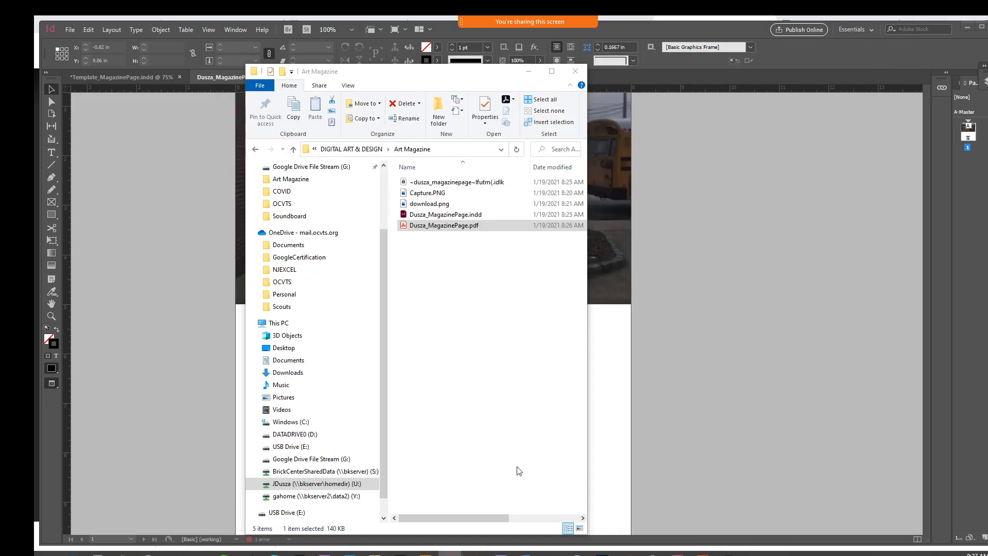
{"action": "left_click", "coordinate": [721, 443]}
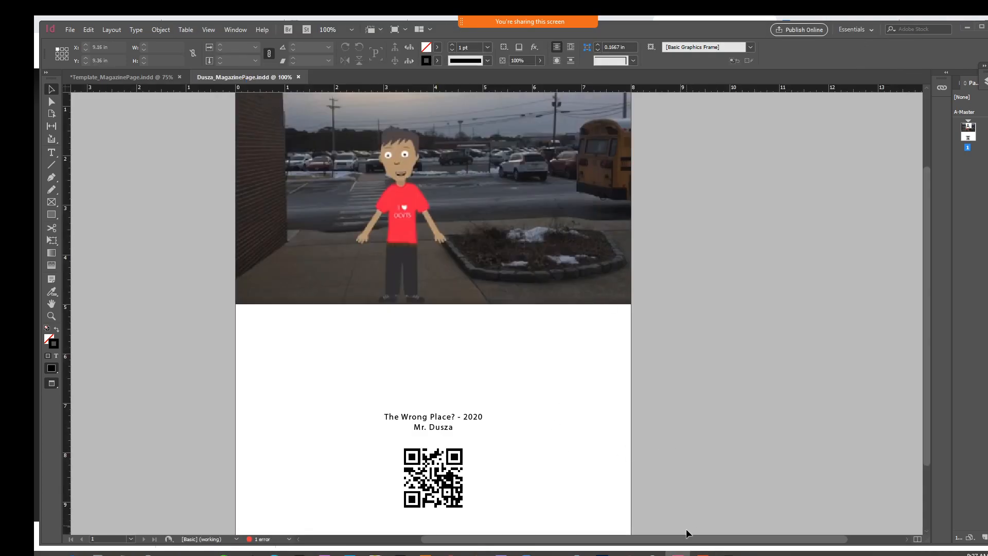